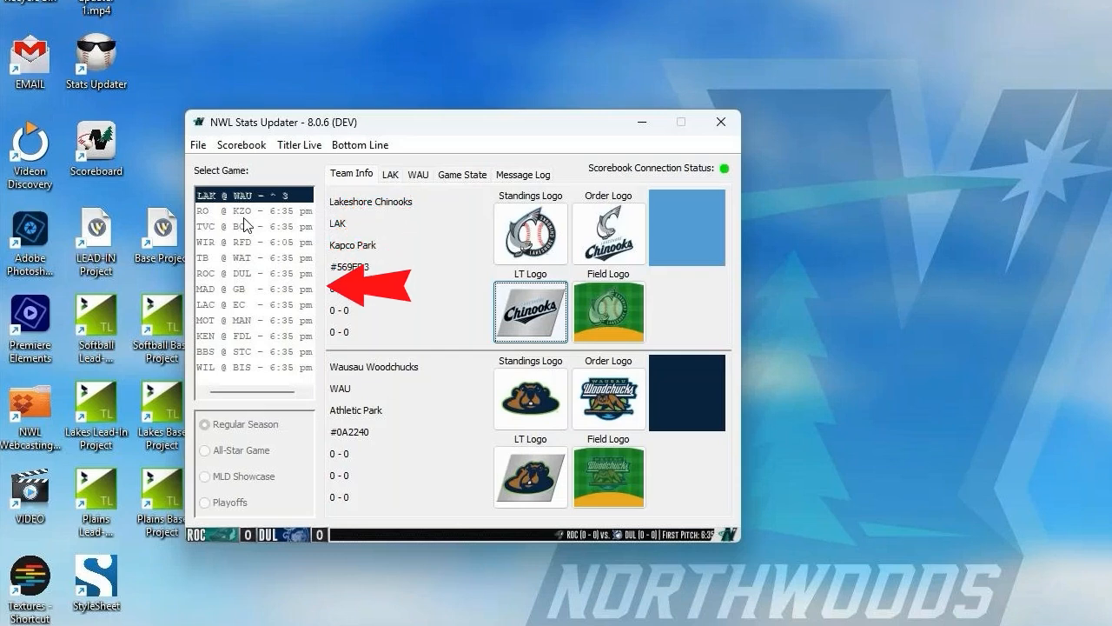
pyautogui.click(198, 144)
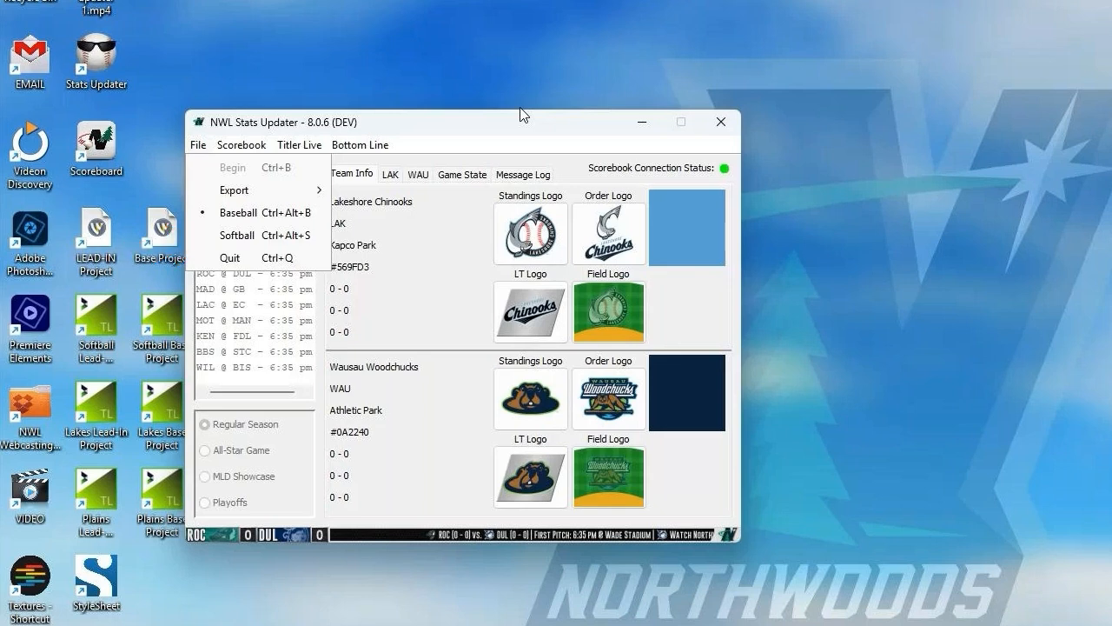
pyautogui.click(253, 199)
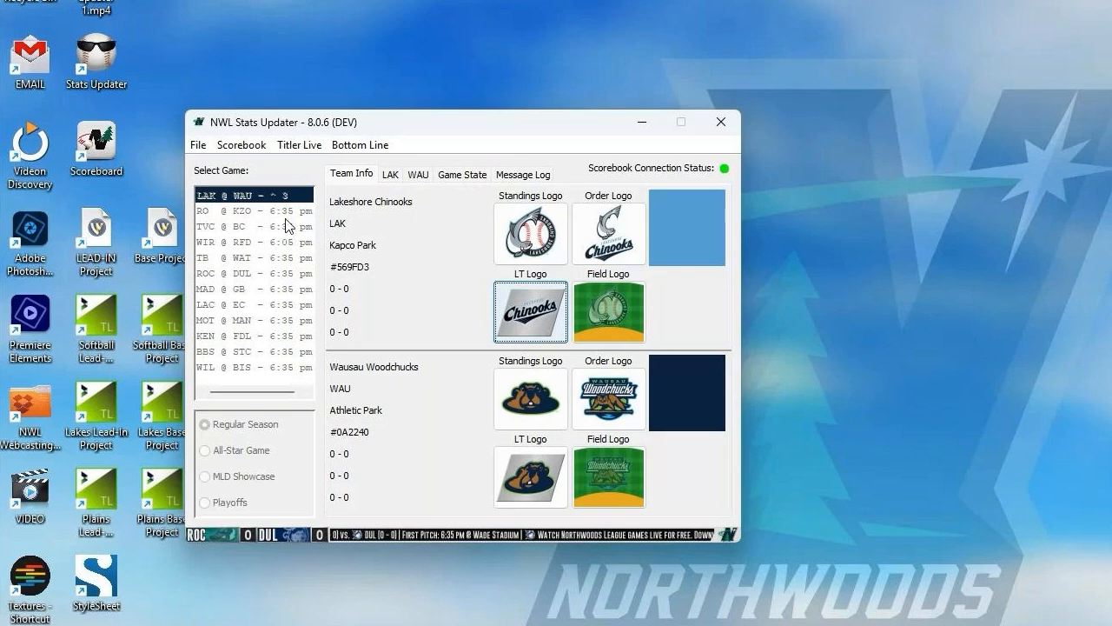
pyautogui.click(606, 468)
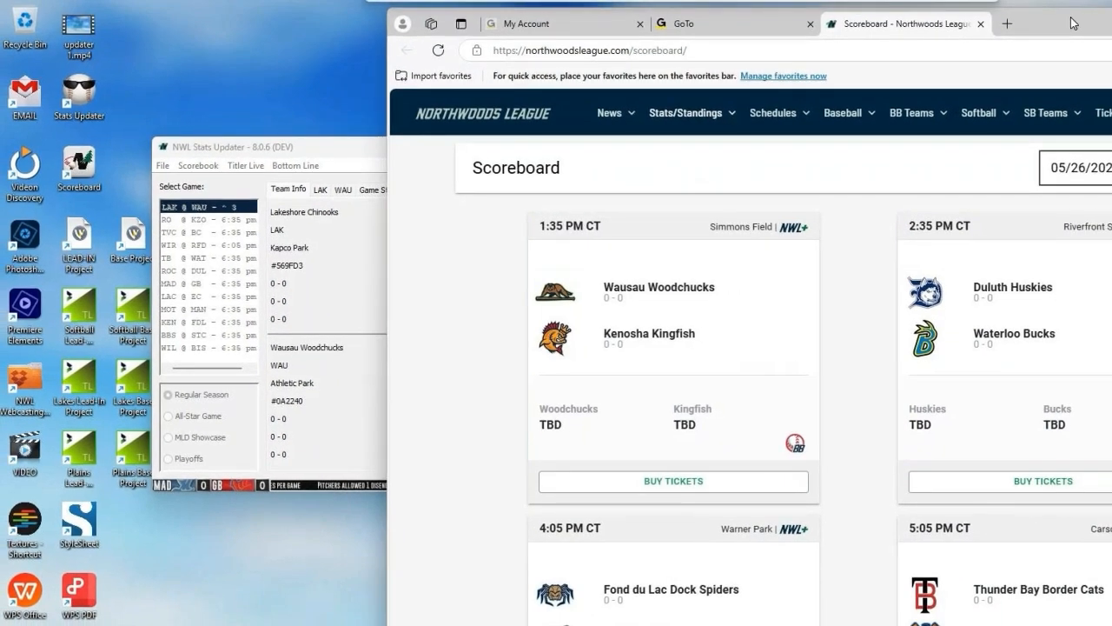
pyautogui.moveTo(1074, 23); pyautogui.dragTo(1080, 26)
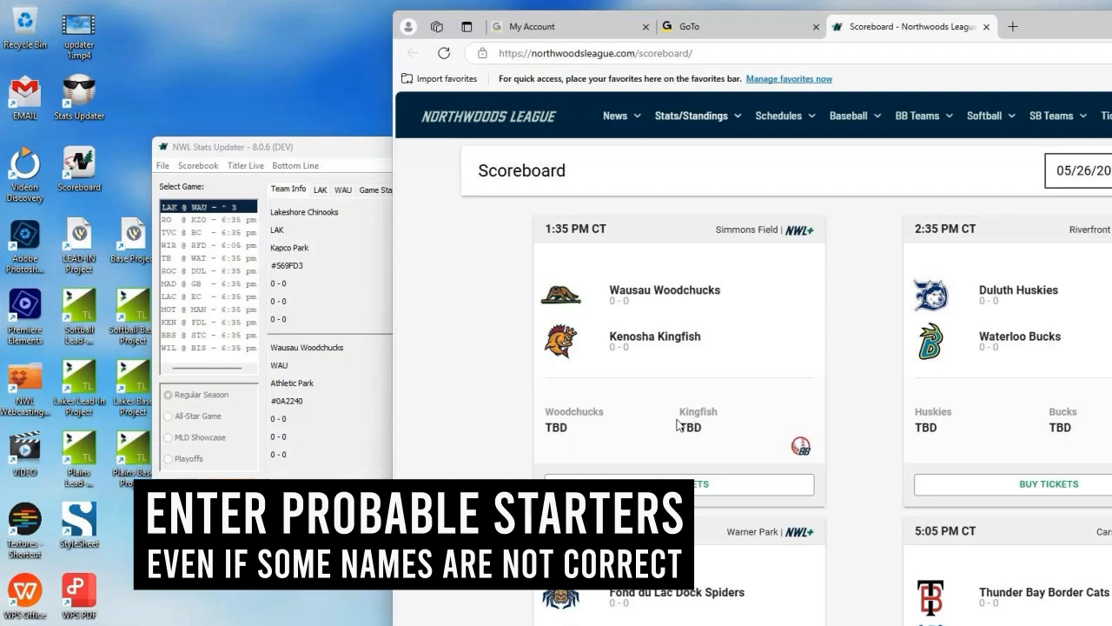
# Step: Switch to NWL Stats Updater and review the WAU and LAK starting lineups and the bottom line's stop option
pyautogui.click(345, 157)
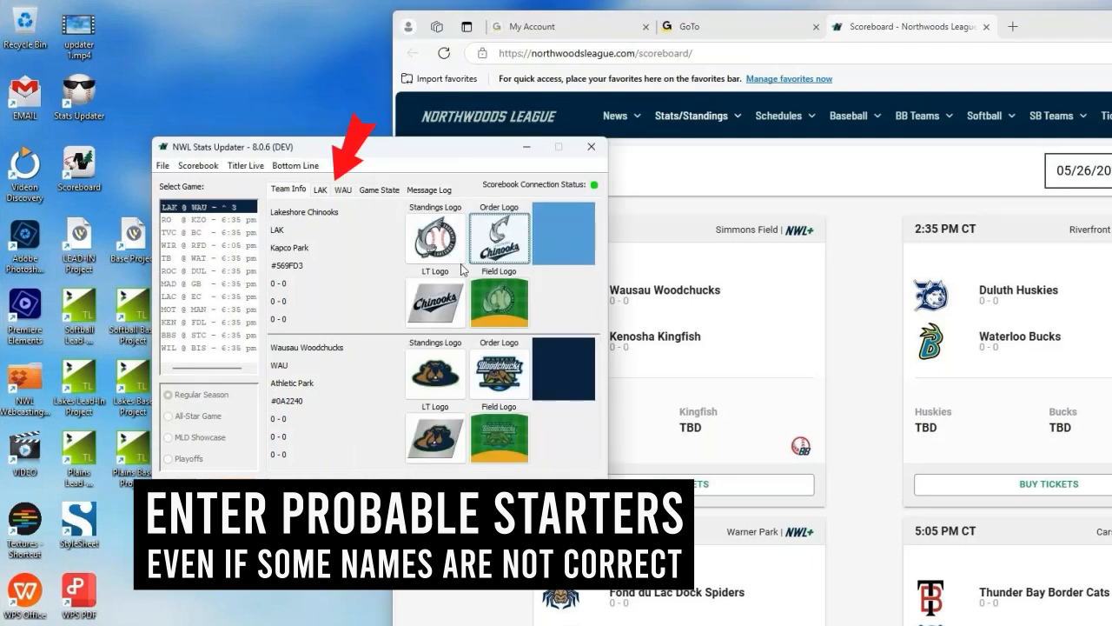
pyautogui.click(342, 189)
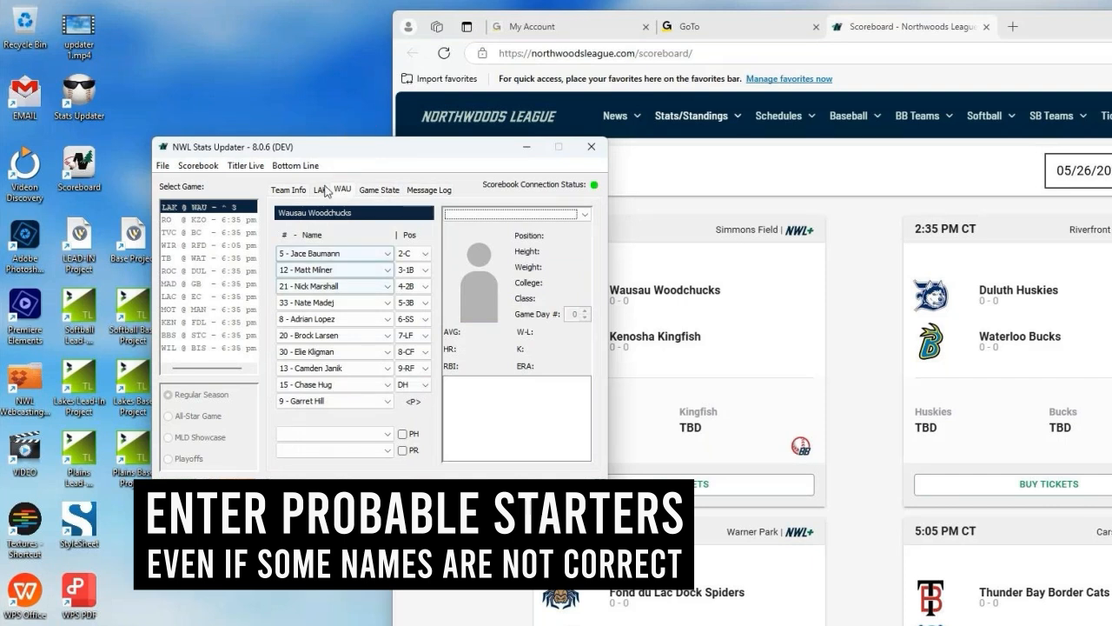
pyautogui.click(320, 189)
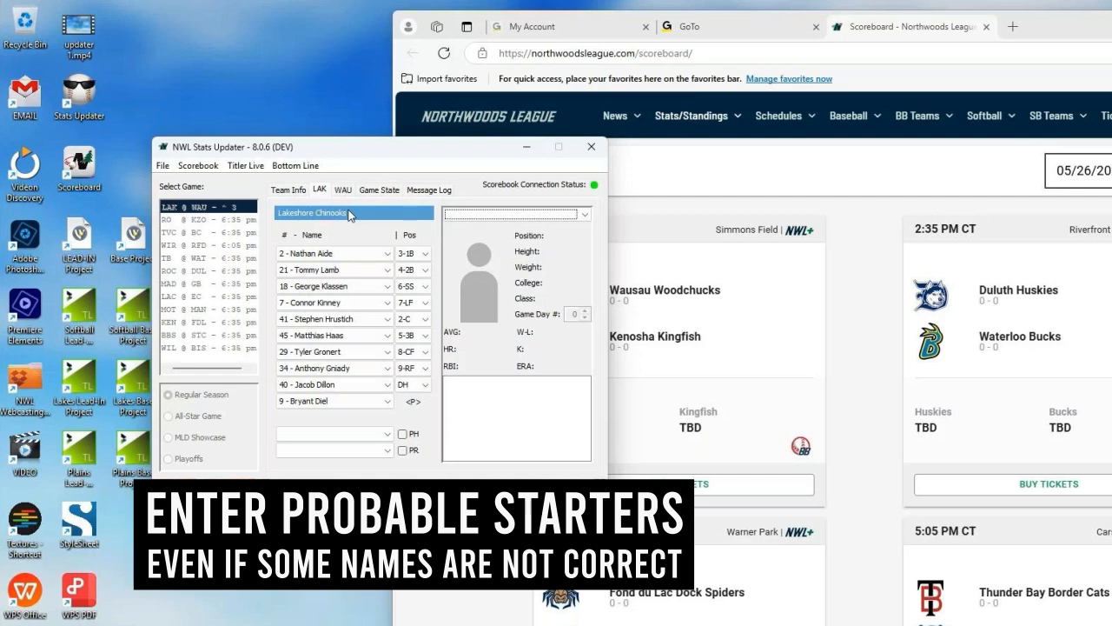
pyautogui.click(162, 165)
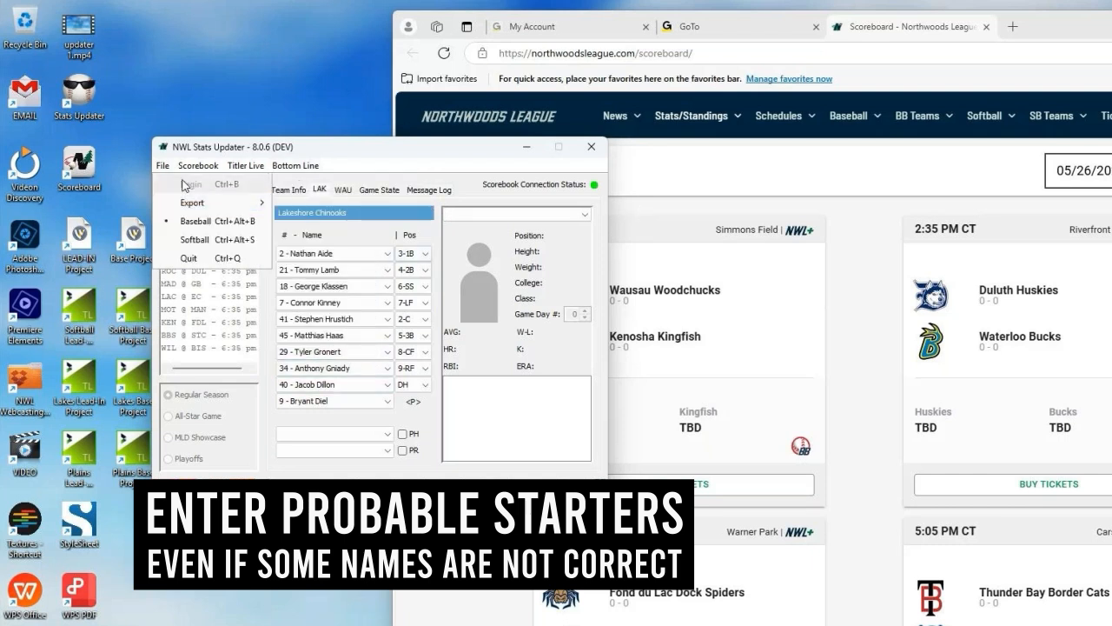
pyautogui.click(350, 172)
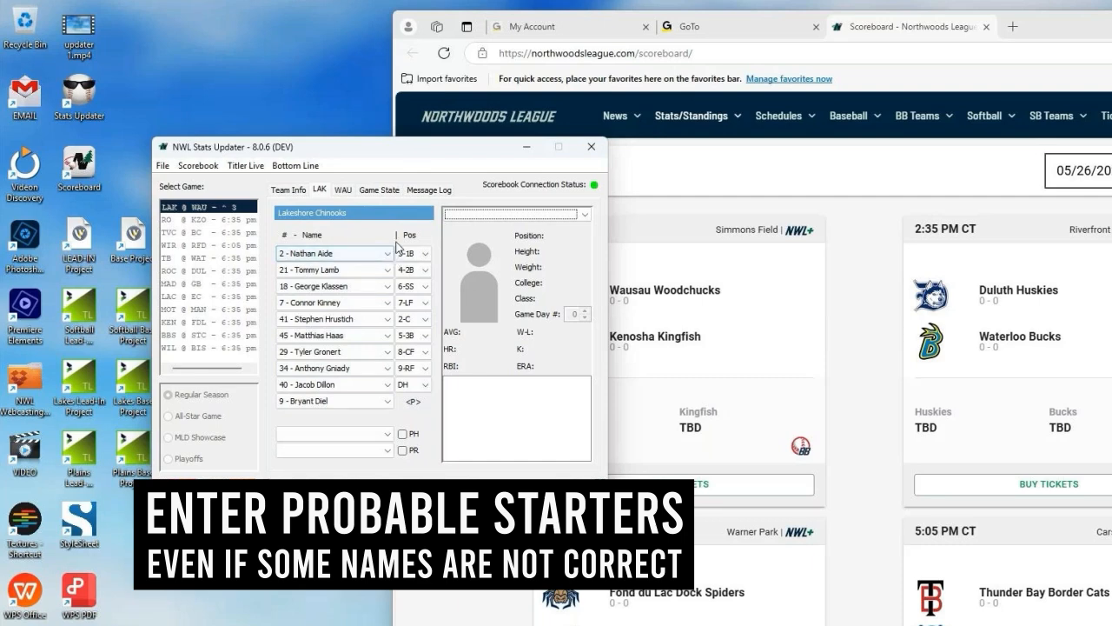
pyautogui.click(343, 190)
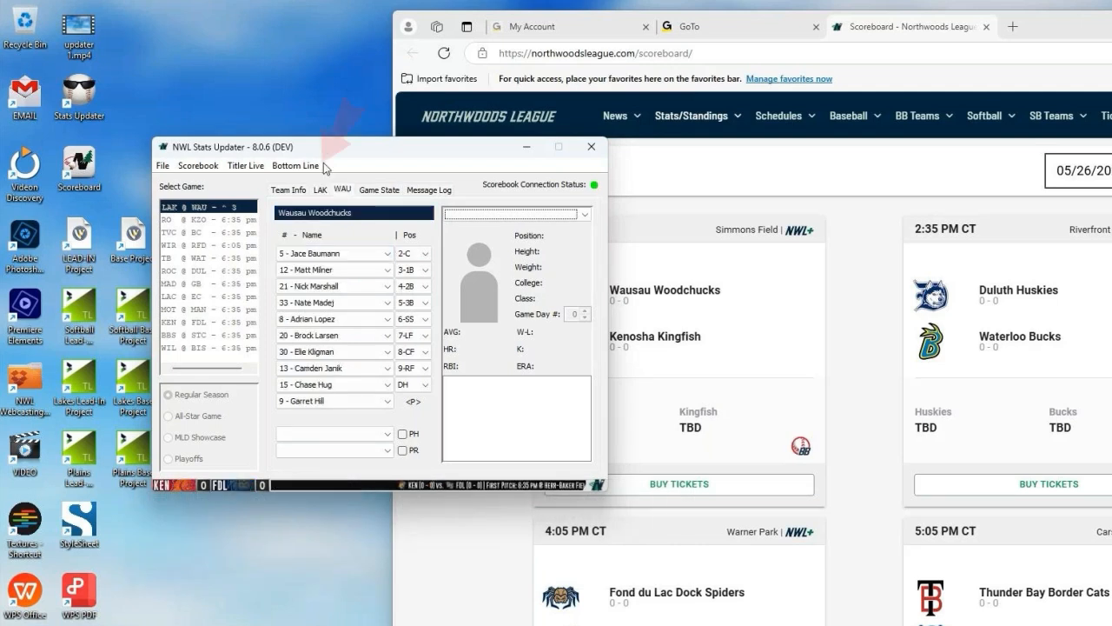
pyautogui.click(304, 167)
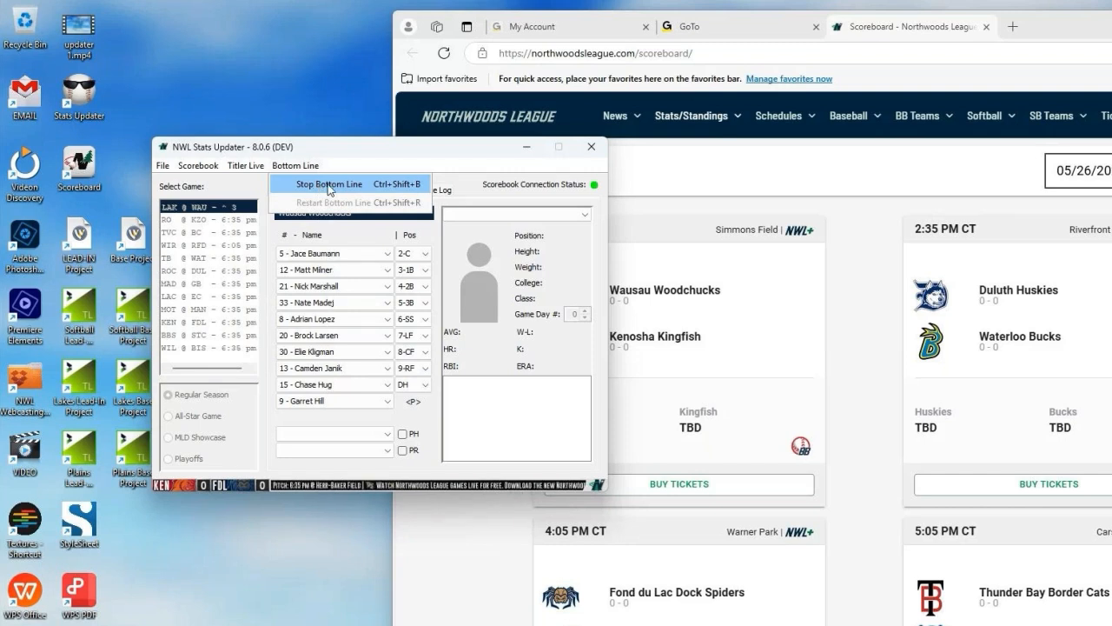
pyautogui.click(329, 186)
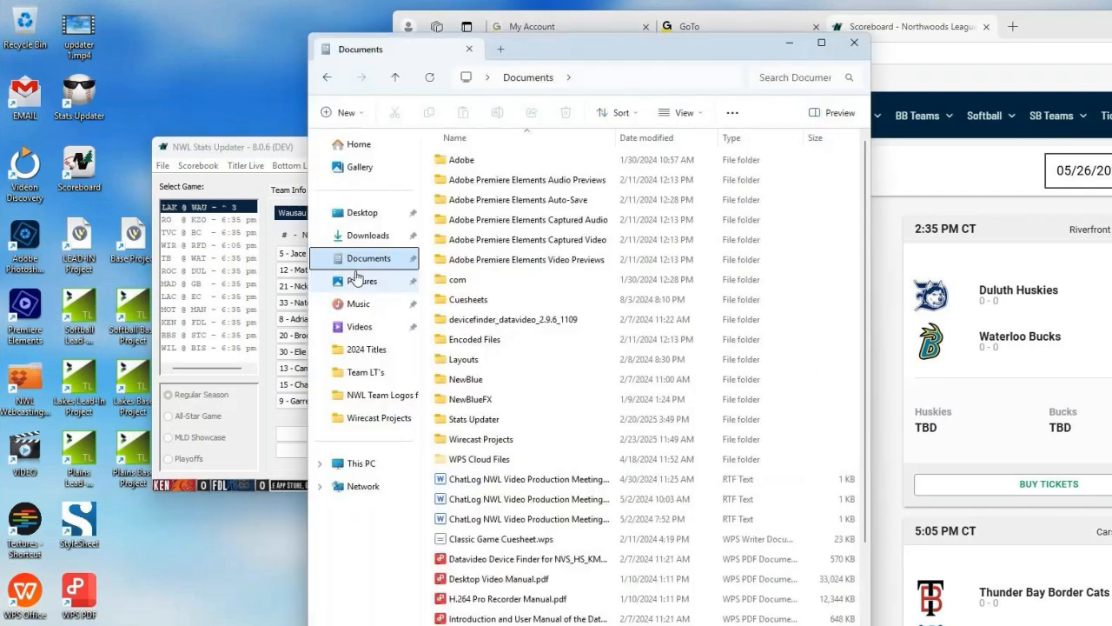
# Step: In File Explorer, open the csv folder inside Documents > Stats Updater > res
pyautogui.doubleClick(487, 426)
pyautogui.doubleClick(462, 165)
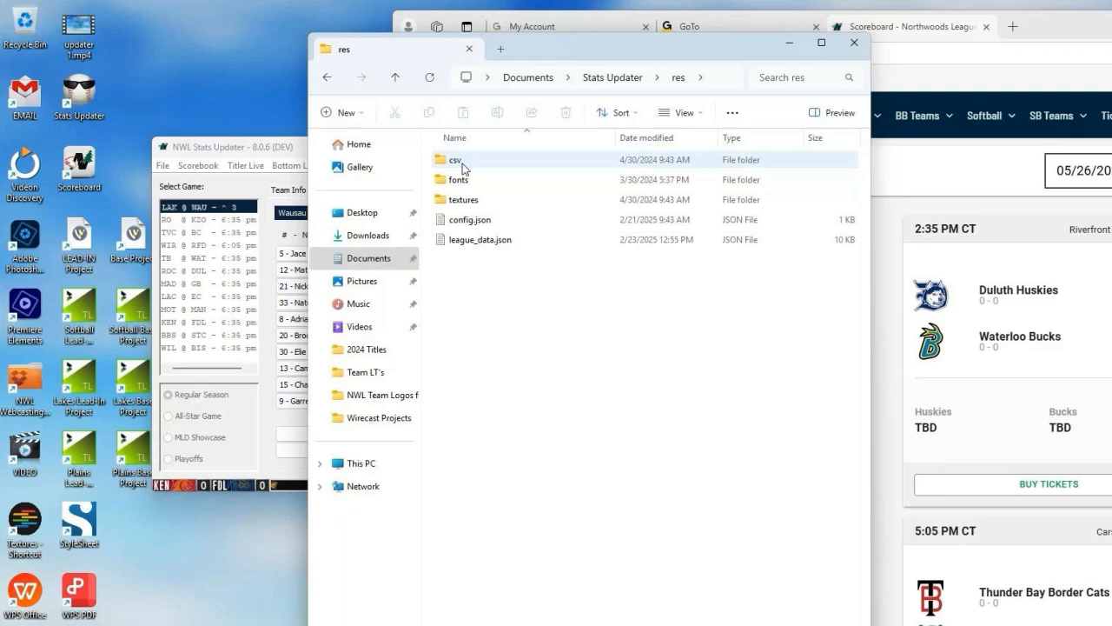
pyautogui.doubleClick(462, 163)
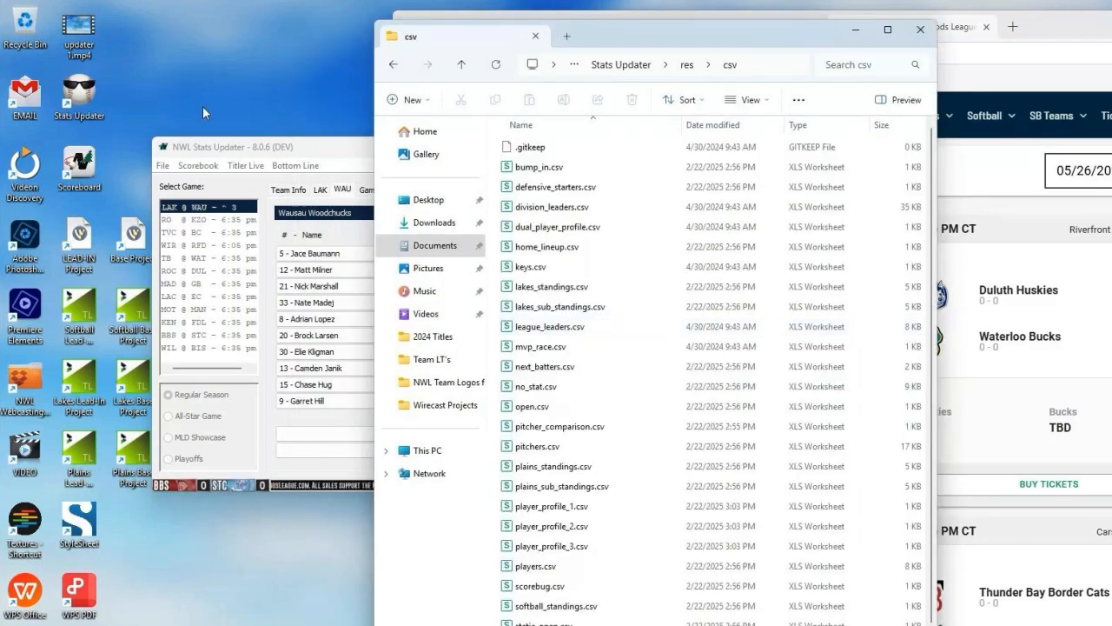
# Step: Switch to NWL Stats Updater and export all data for the LAK @ WAU game
pyautogui.click(162, 165)
pyautogui.moveTo(204, 203)
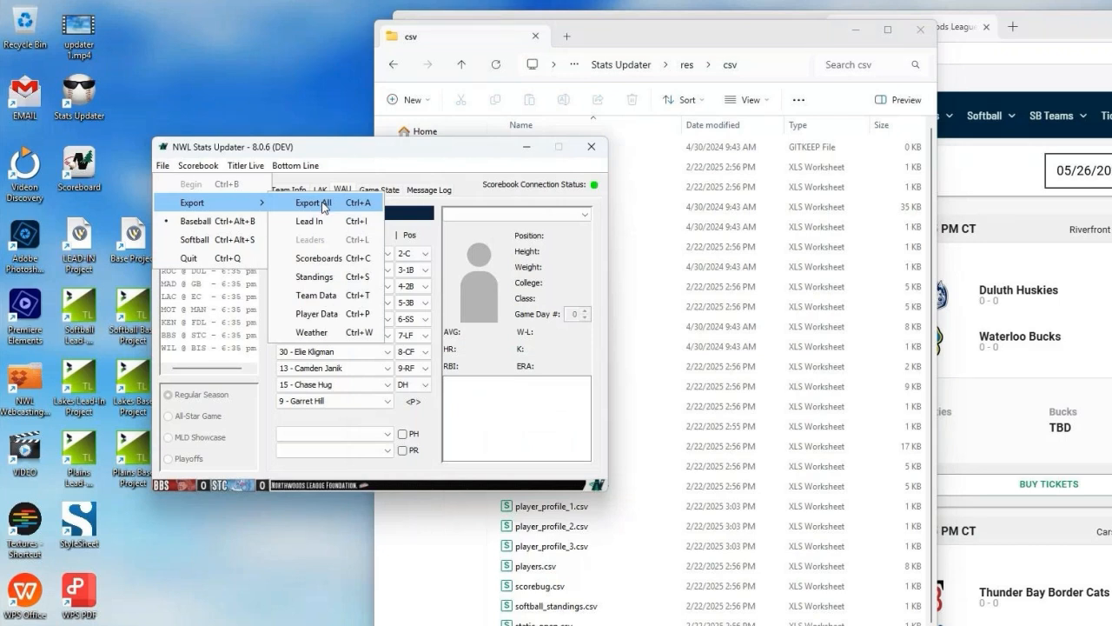
pyautogui.click(313, 203)
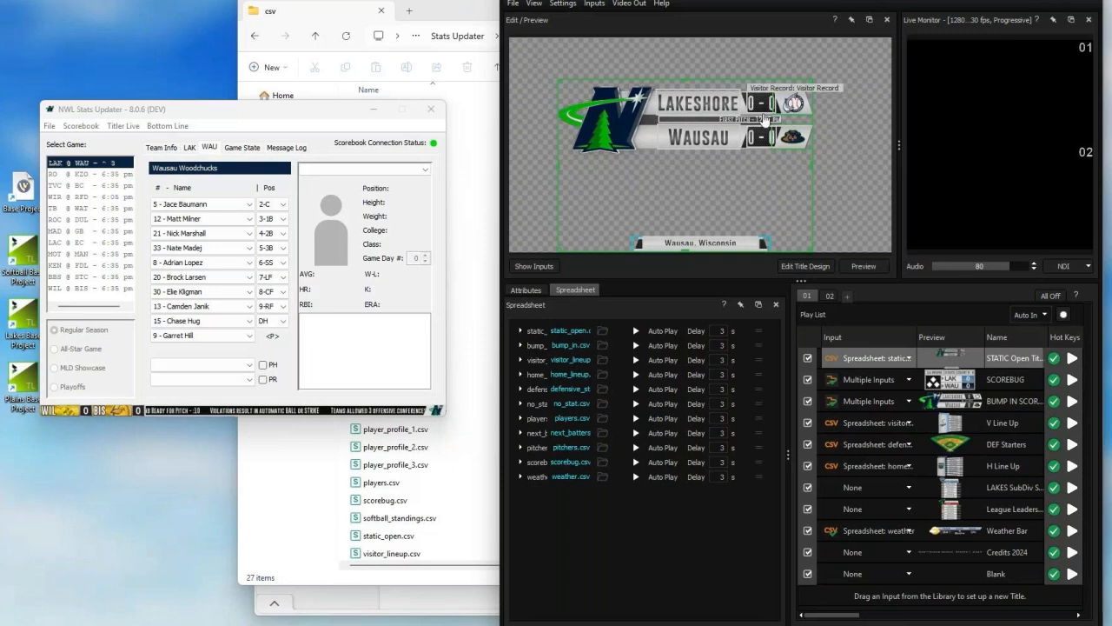
# Step: Switch to Titler Live and preview the V Line Up, DEF Starters and LAKES SubDiv titles
pyautogui.click(952, 423)
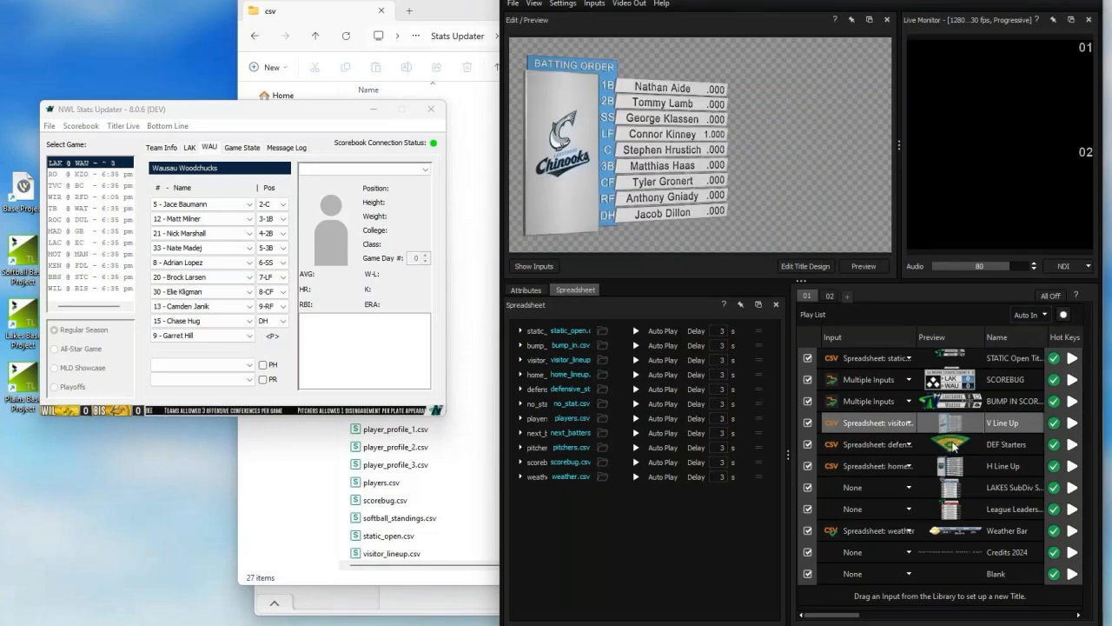
pyautogui.click(954, 446)
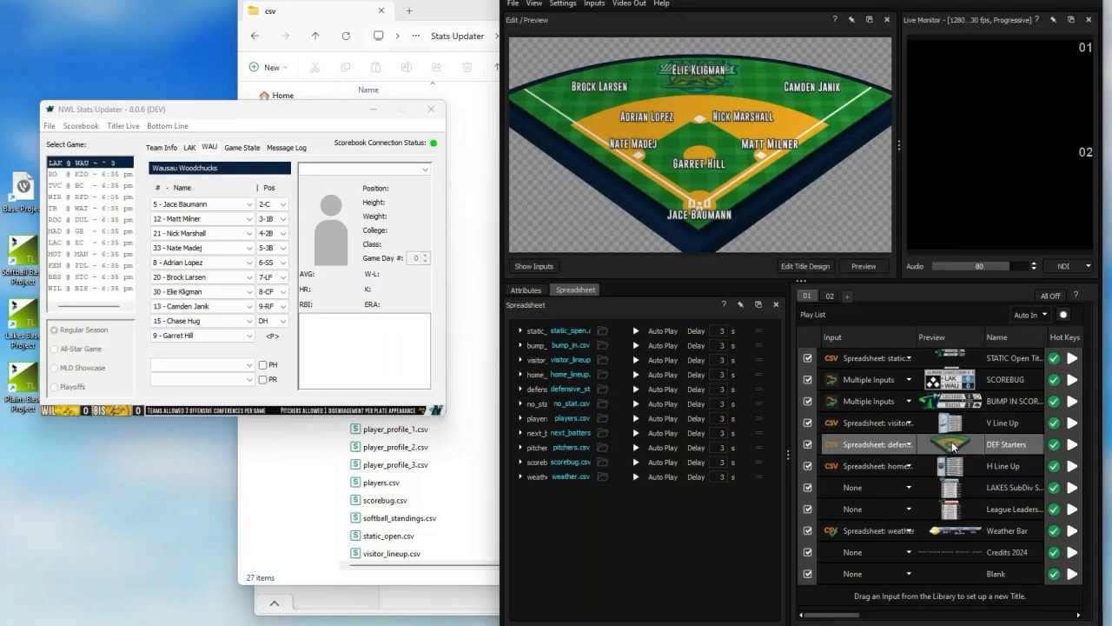
pyautogui.click(940, 488)
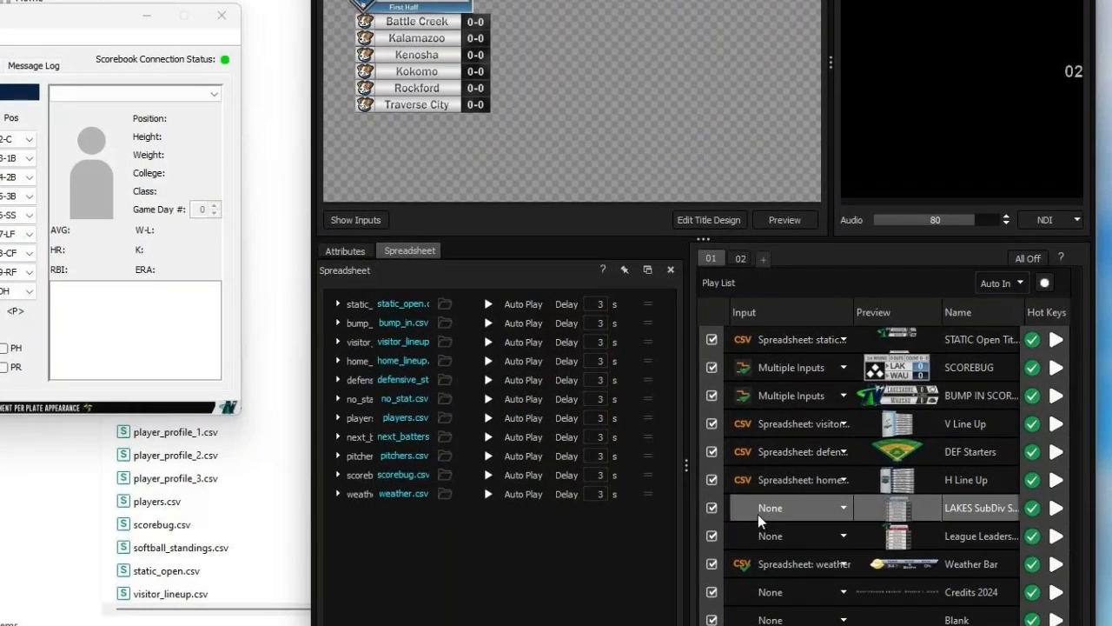
# Step: Assign a new general spreadsheet input to the LAKES SubDiv title in the play list
pyautogui.click(843, 509)
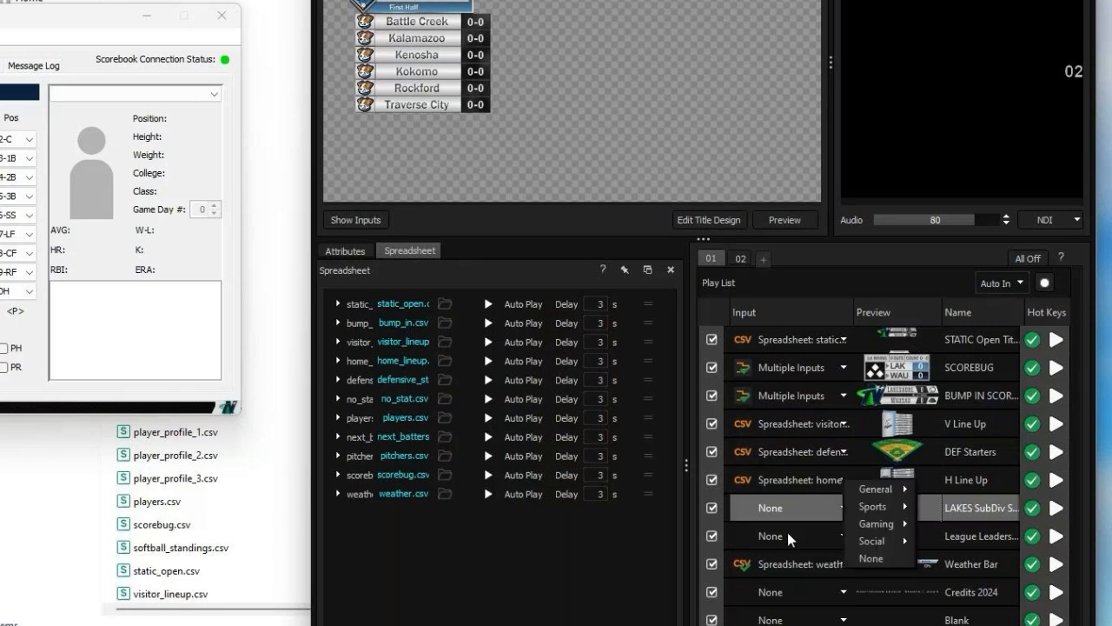
pyautogui.click(897, 252)
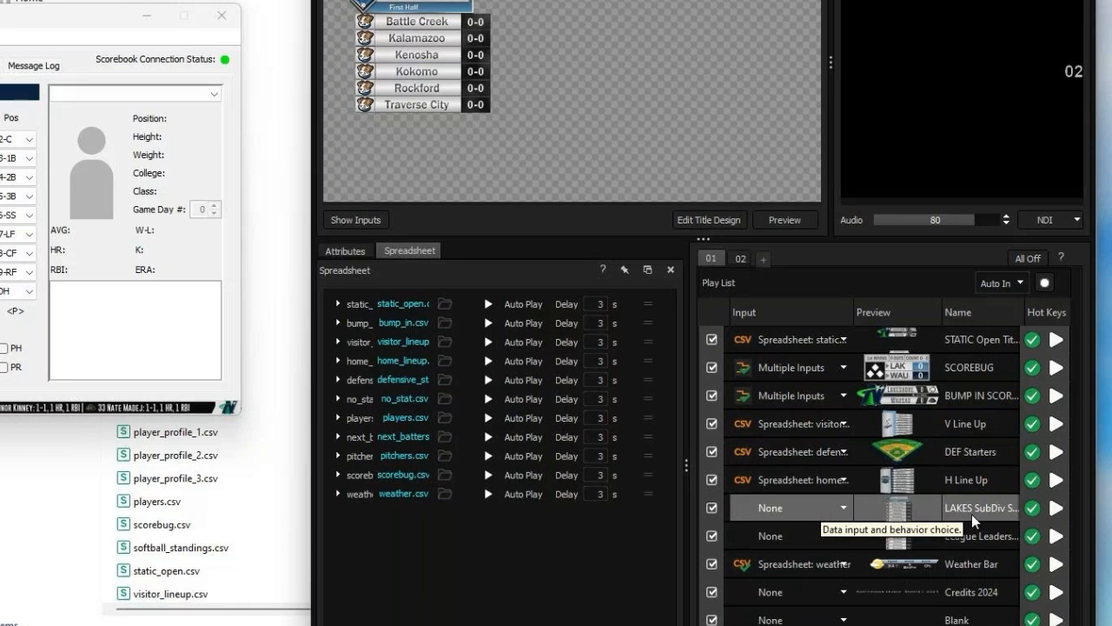
pyautogui.click(842, 509)
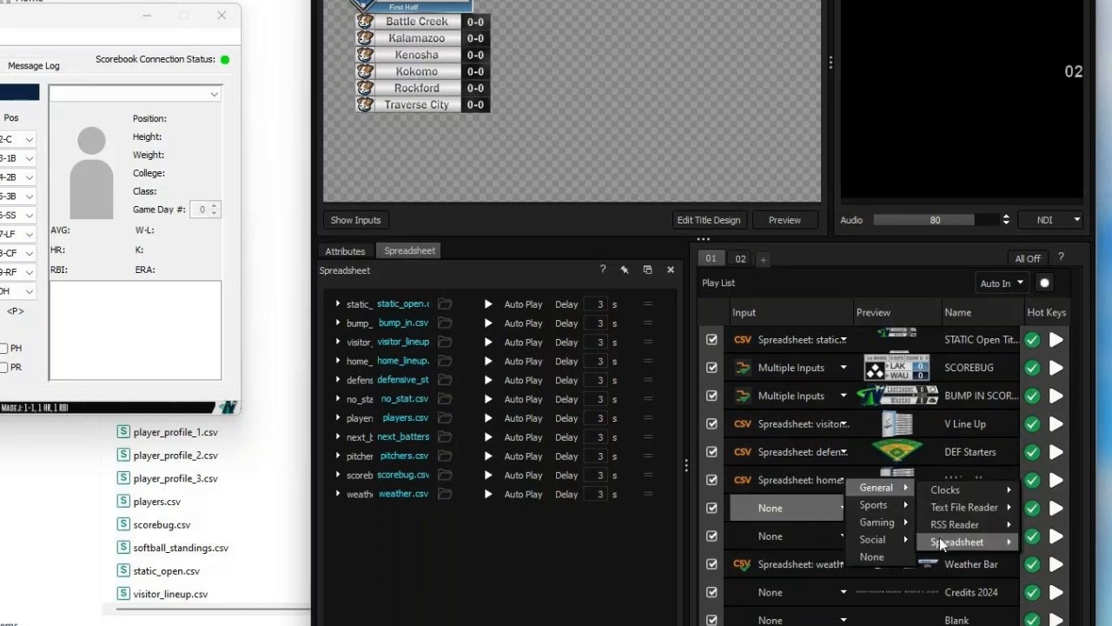
pyautogui.click(939, 537)
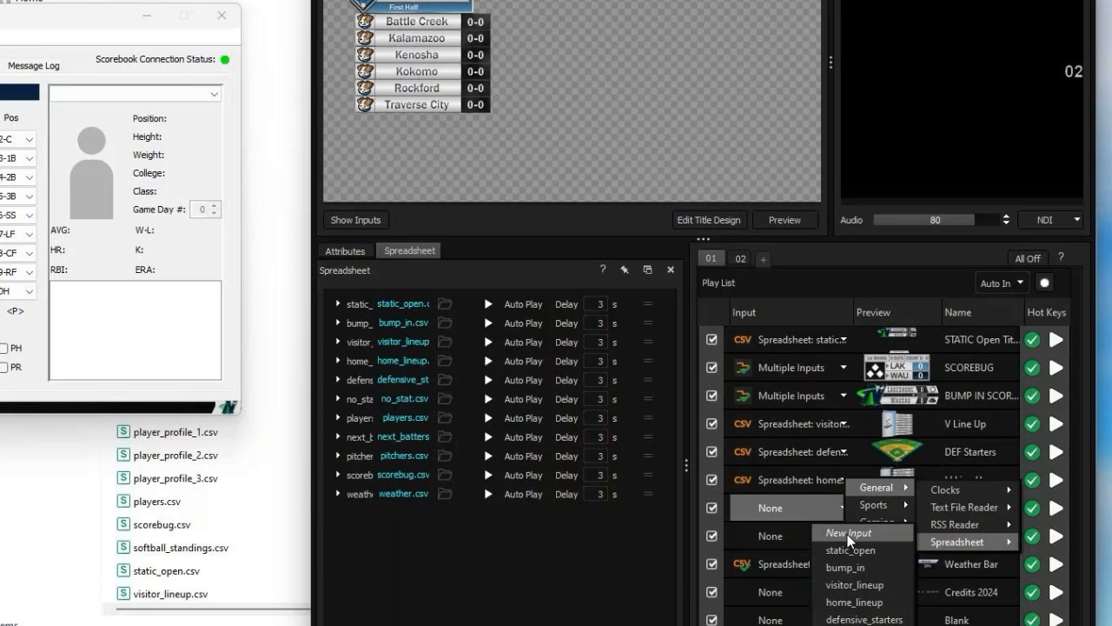
pyautogui.click(849, 533)
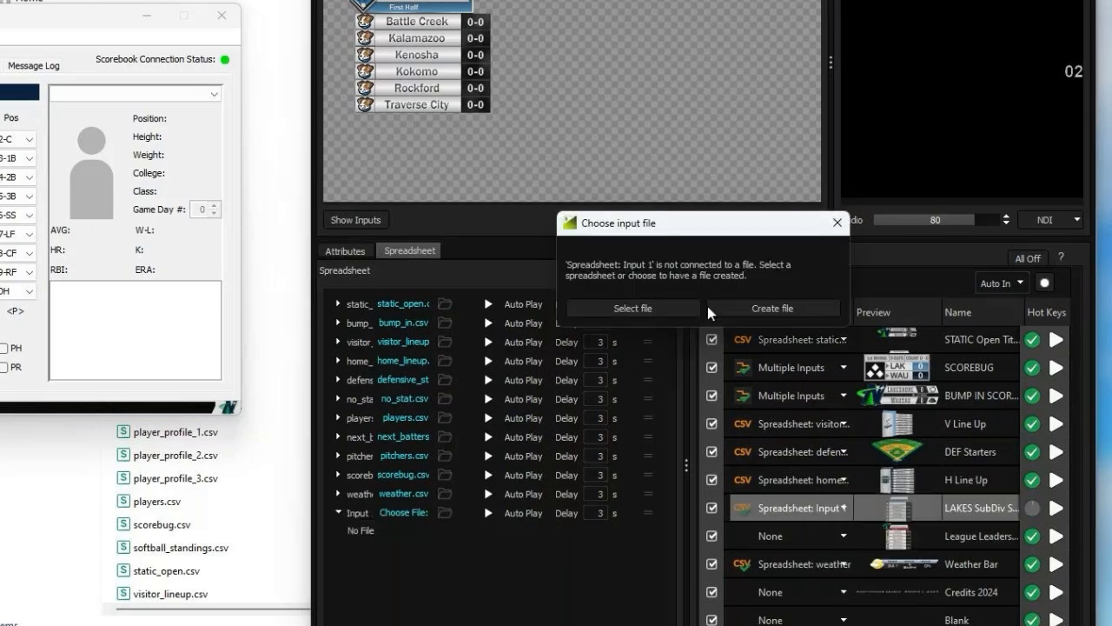
# Step: Connect the LAKES SubDiv title's new input to lakes_sub_standings.csv from the Stats Updater res > csv folder
pyautogui.click(695, 308)
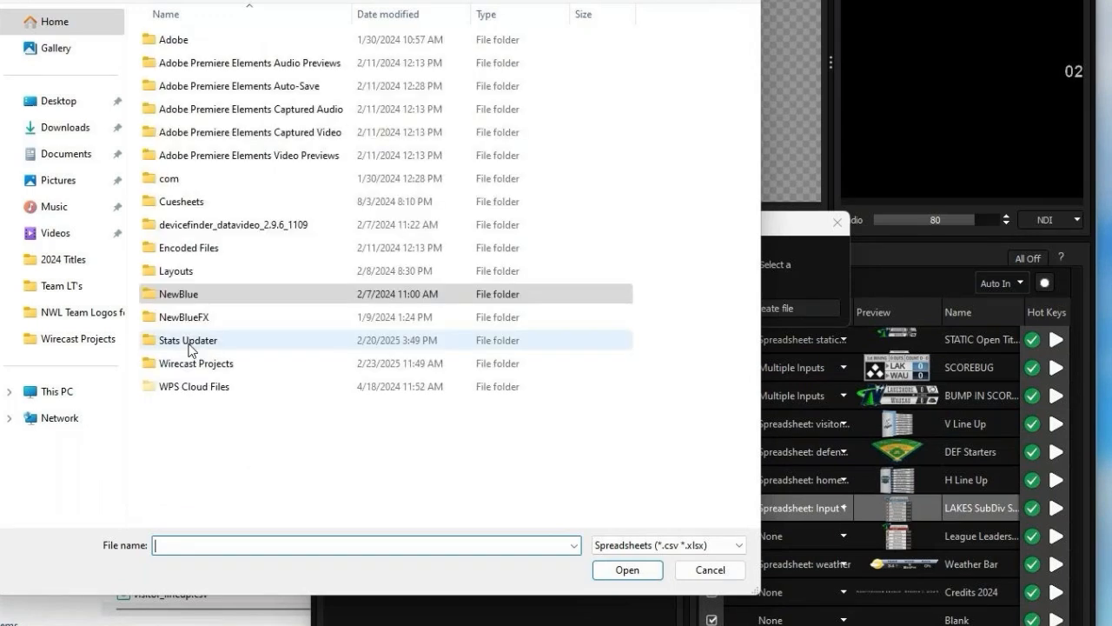
pyautogui.doubleClick(190, 343)
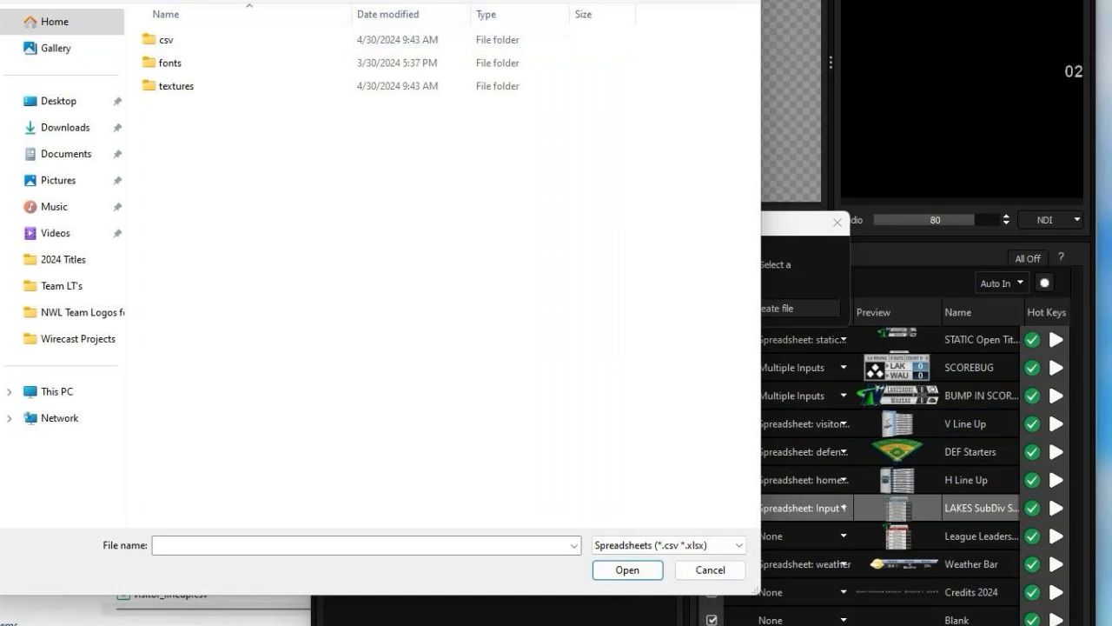
pyautogui.doubleClick(156, 43)
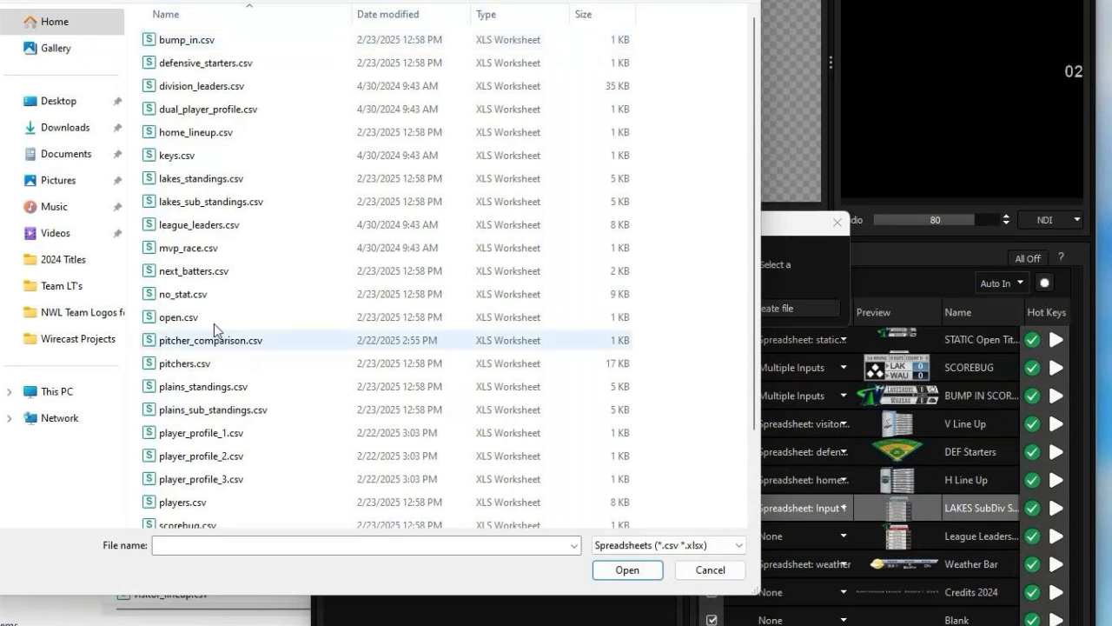
pyautogui.click(209, 201)
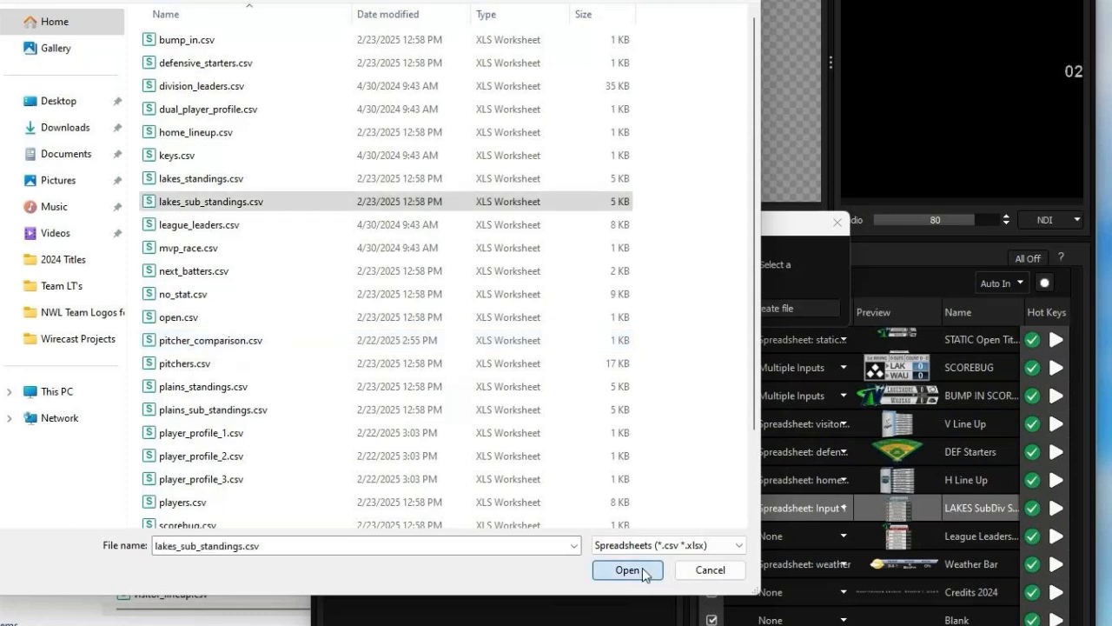
pyautogui.click(642, 567)
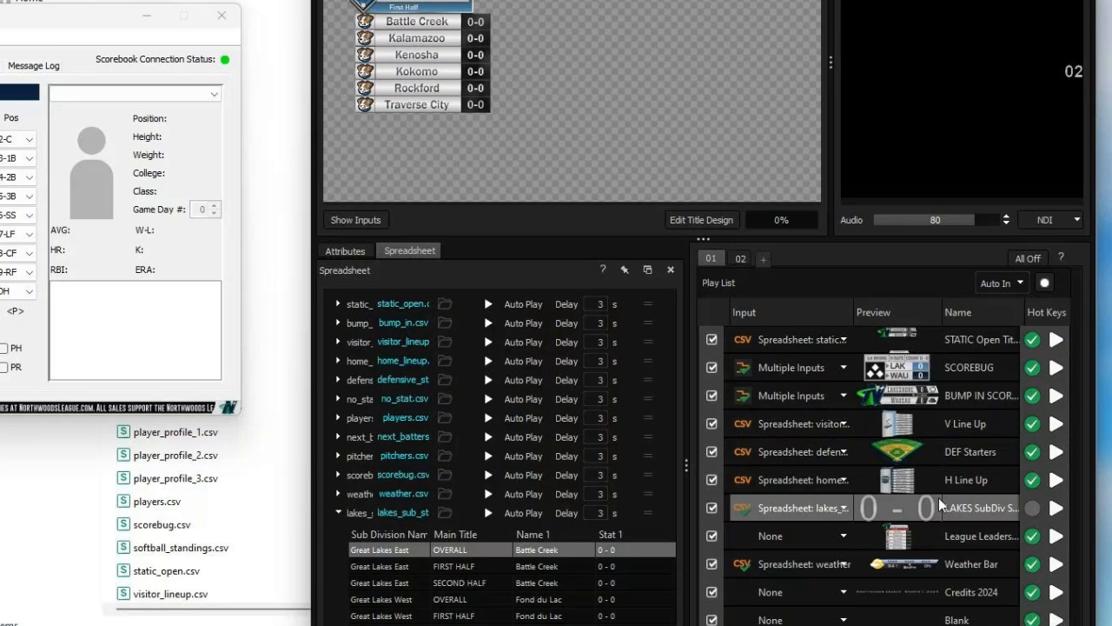
# Step: Assign a new general spreadsheet input to the League Leaders title in the play list
pyautogui.click(841, 540)
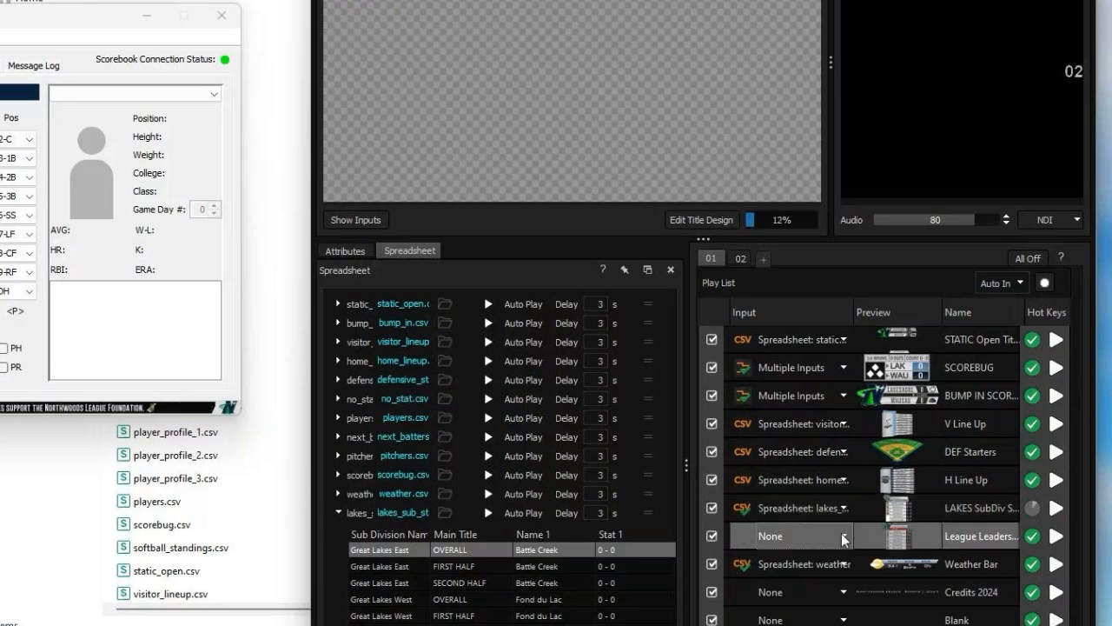
pyautogui.click(843, 539)
pyautogui.moveTo(878, 518)
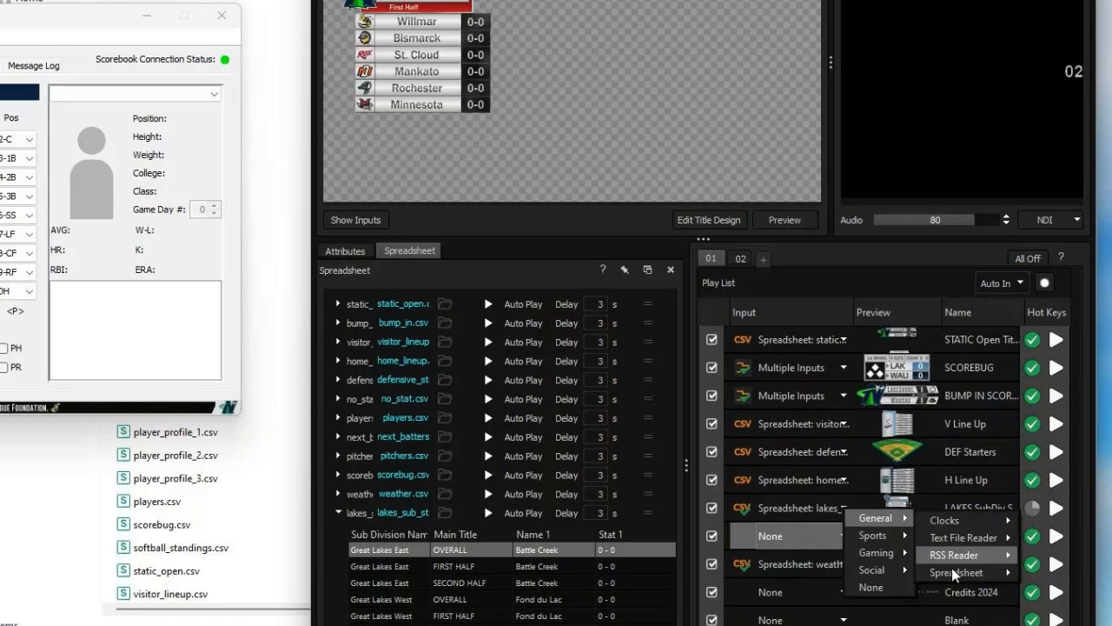
pyautogui.moveTo(952, 570)
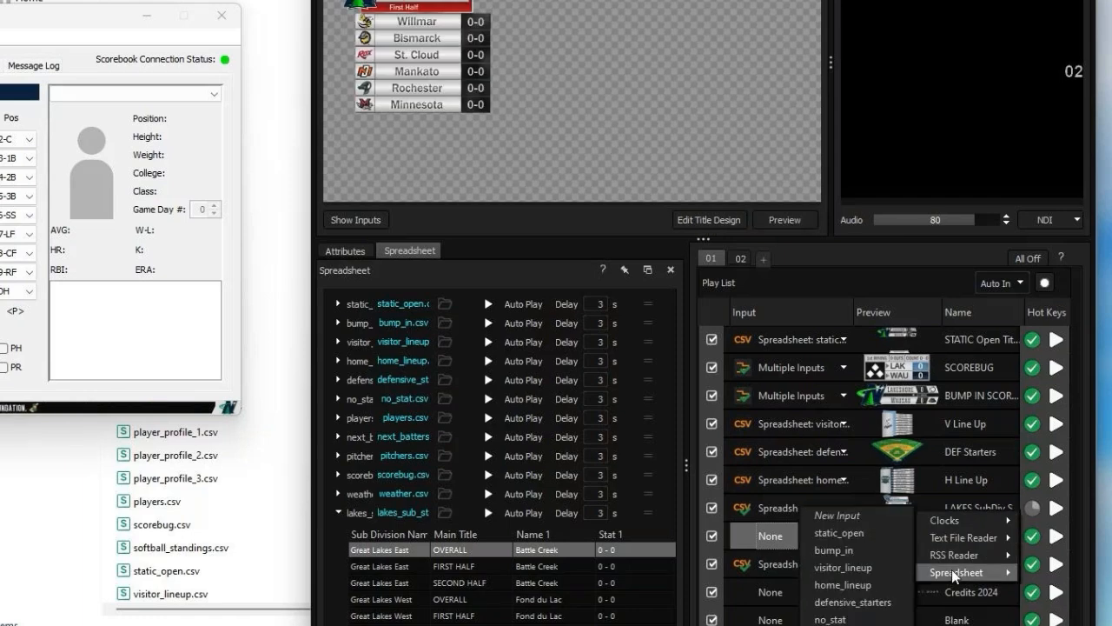
pyautogui.click(837, 516)
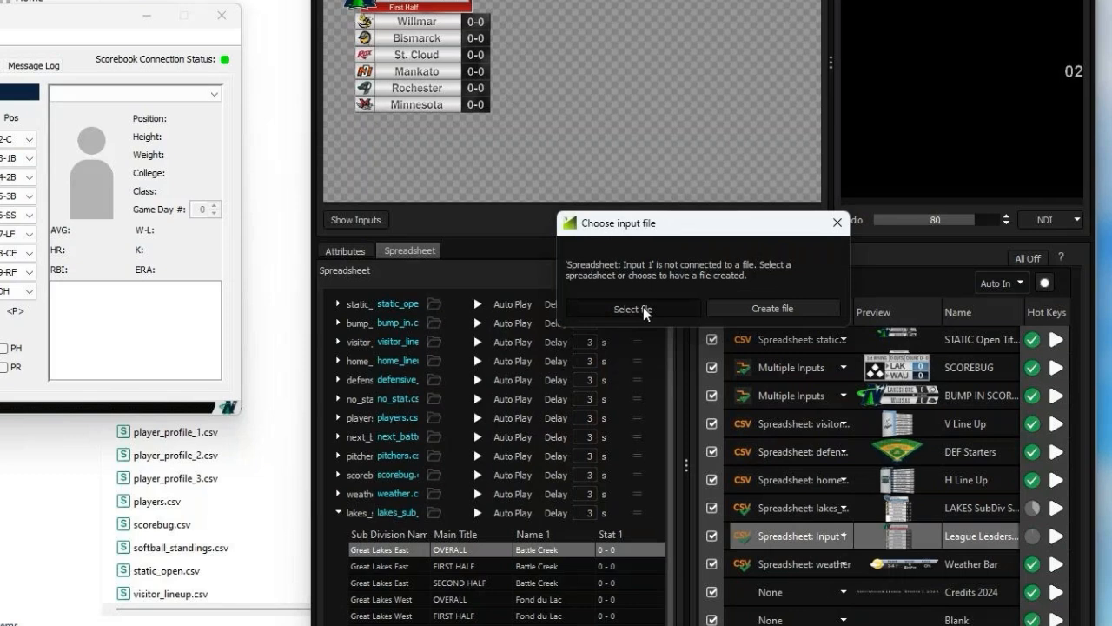
# Step: Connect the League Leaders title's new input to league_leaders.csv from the Stats Updater res > csv folder
pyautogui.click(643, 306)
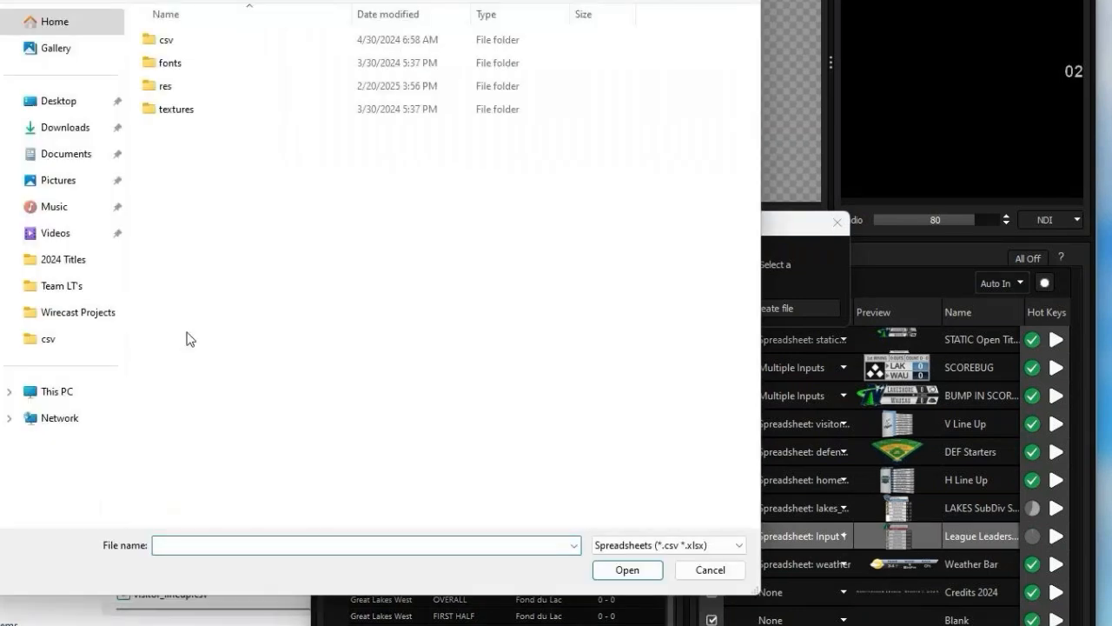
pyautogui.click(165, 86)
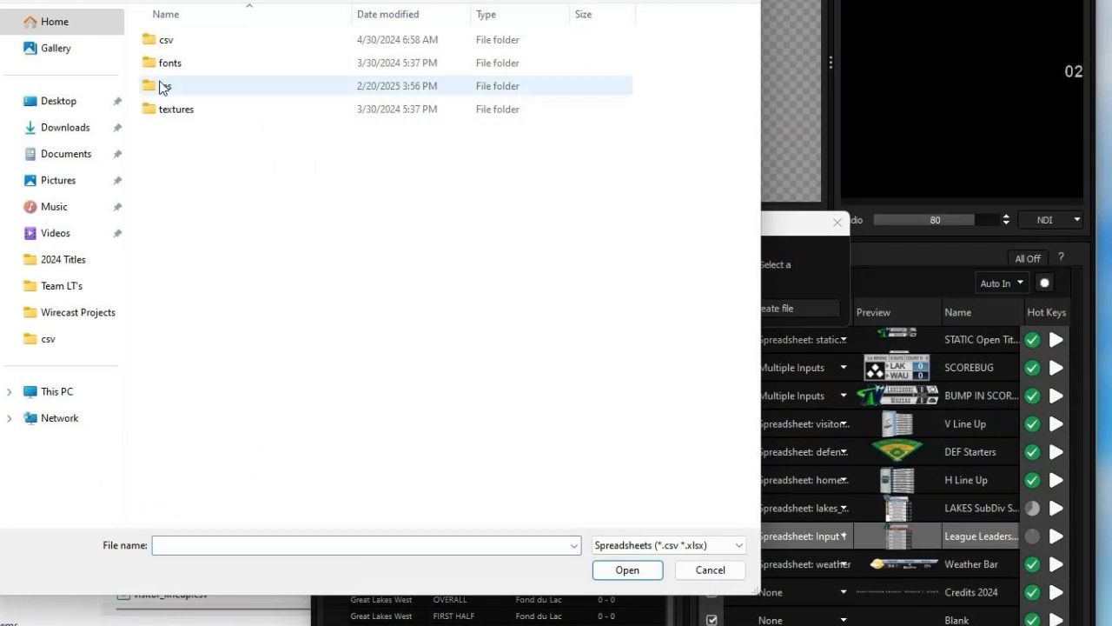
pyautogui.doubleClick(164, 86)
pyautogui.click(209, 226)
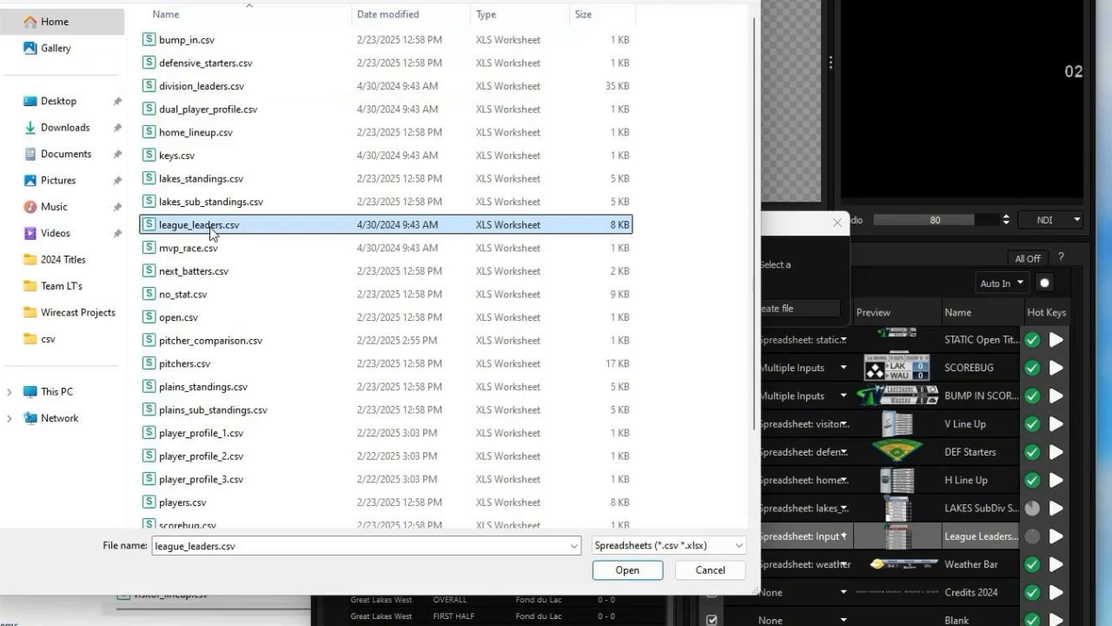
pyautogui.click(627, 571)
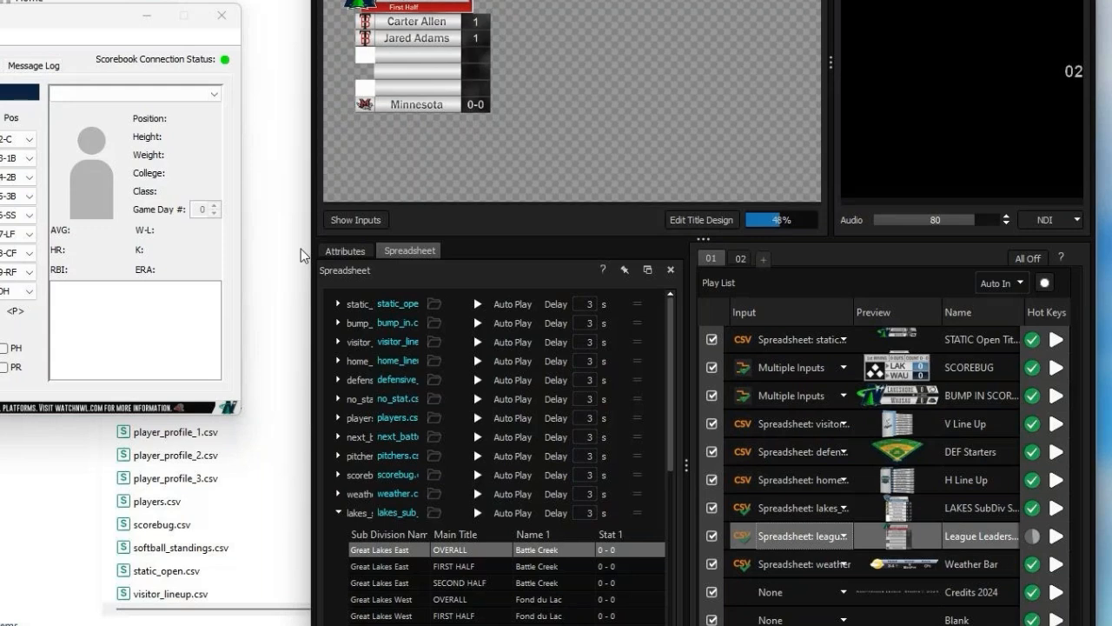
# Step: Examine the League Leaders title's attributes and preview the Pitcher Profile title on channel 02
pyautogui.click(345, 250)
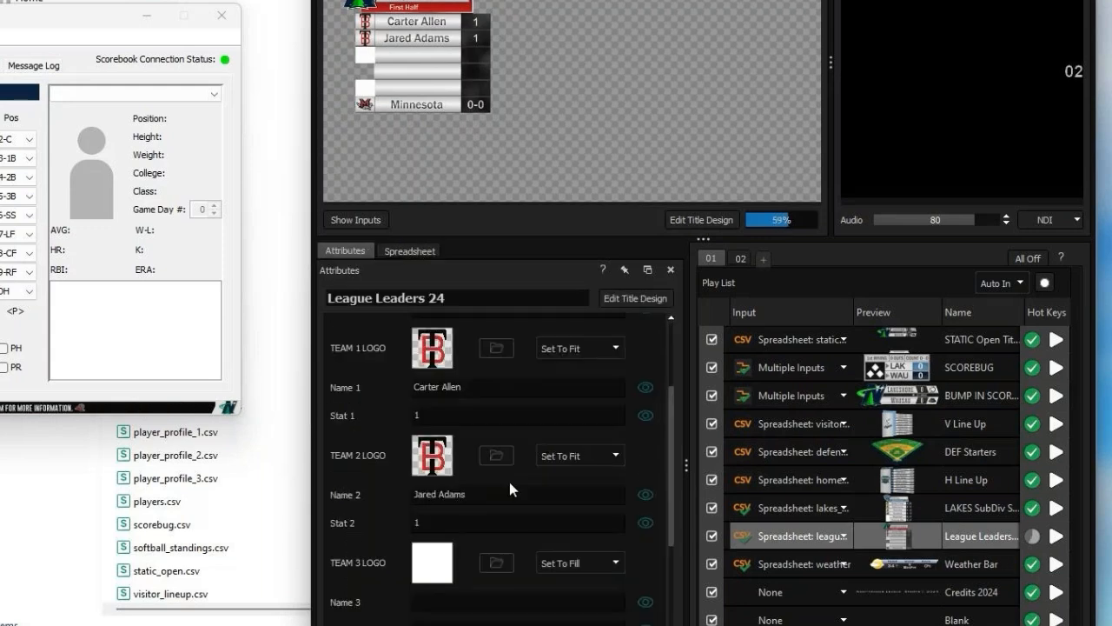
pyautogui.scroll(-2, 509, 483)
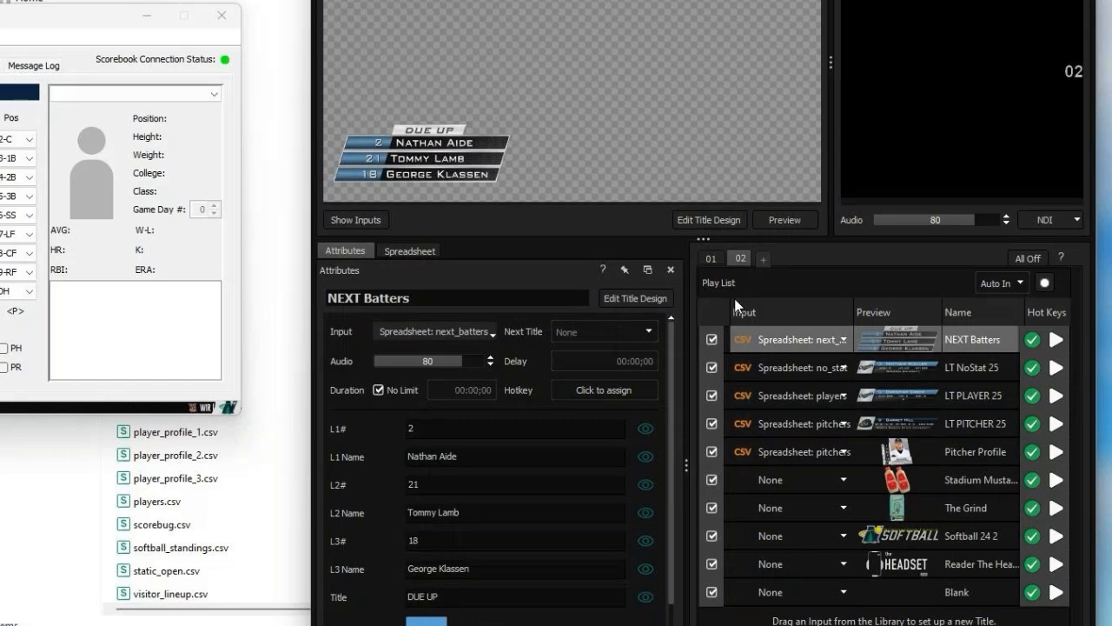
pyautogui.click(893, 444)
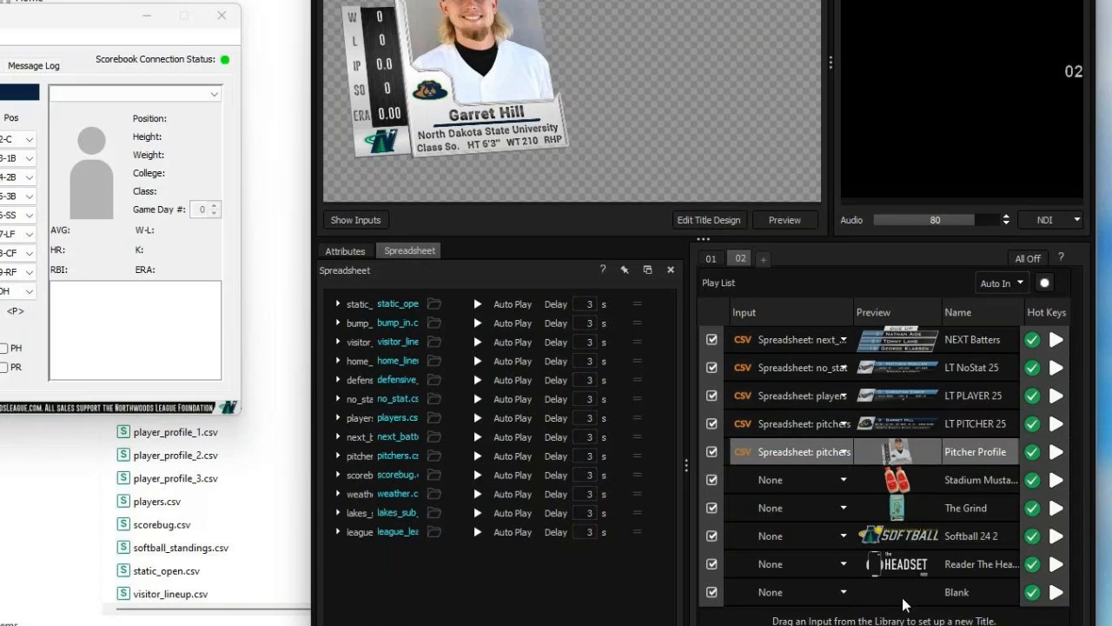
# Step: Play the Blank title on both channel 02 and channel 01
pyautogui.click(902, 594)
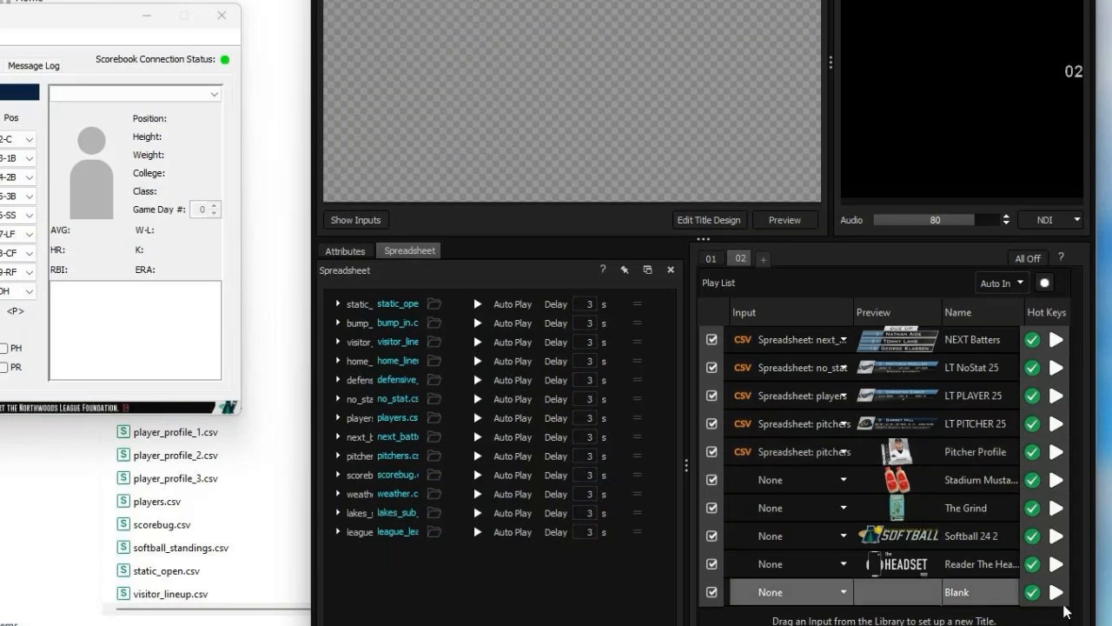
pyautogui.click(1057, 593)
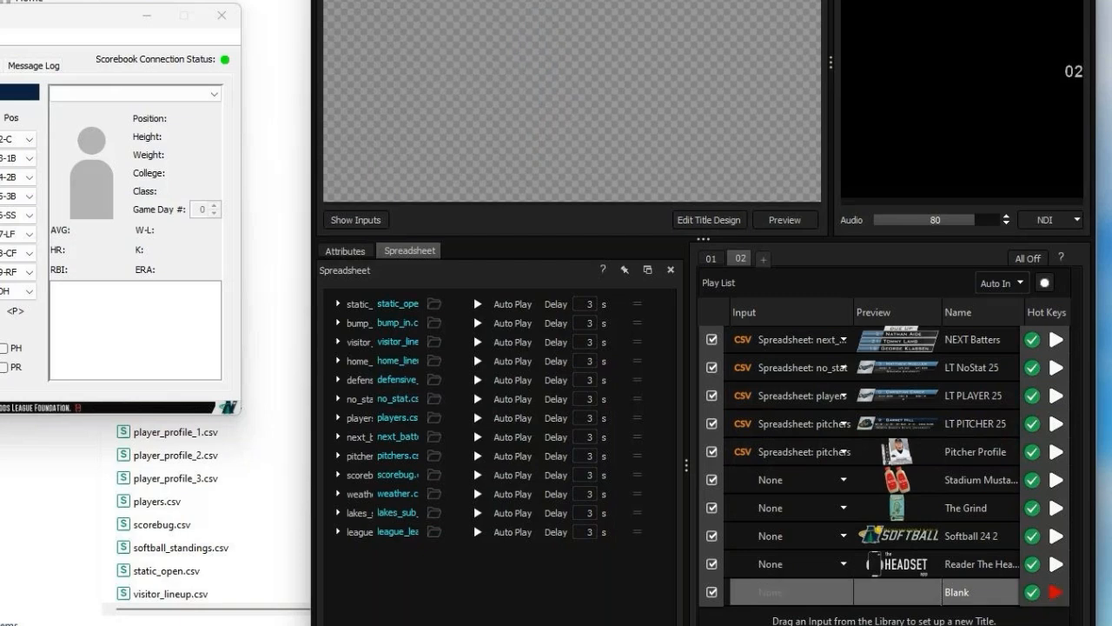
pyautogui.click(711, 258)
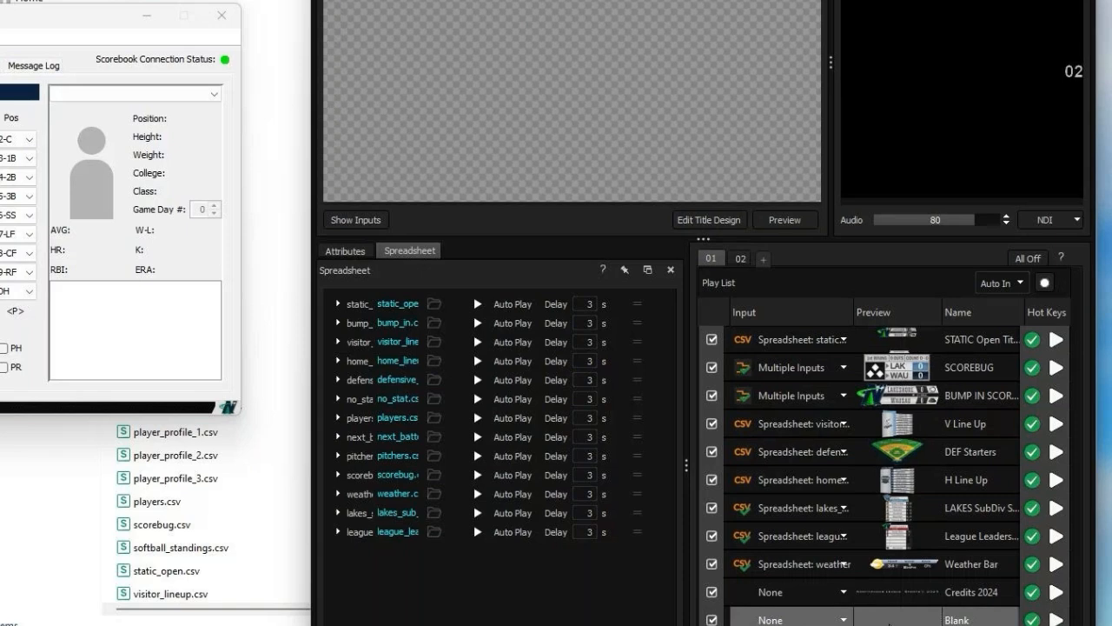
pyautogui.click(1057, 620)
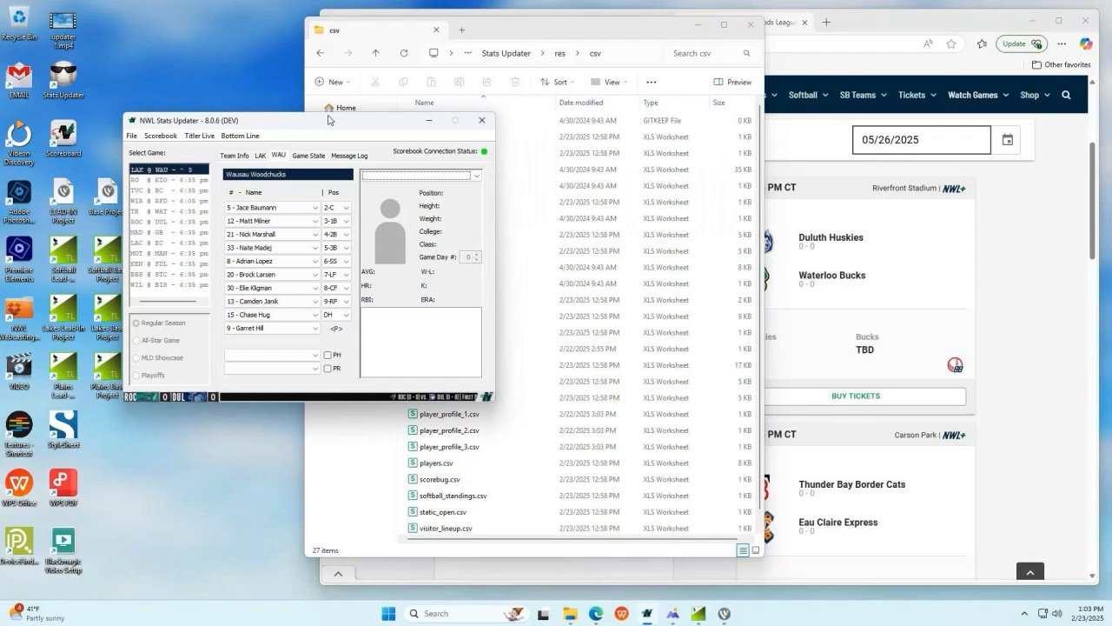
# Step: Switch to NWL Stats Updater, show the game state and connect it to Titler Live
pyautogui.moveTo(328, 120); pyautogui.dragTo(394, 153)
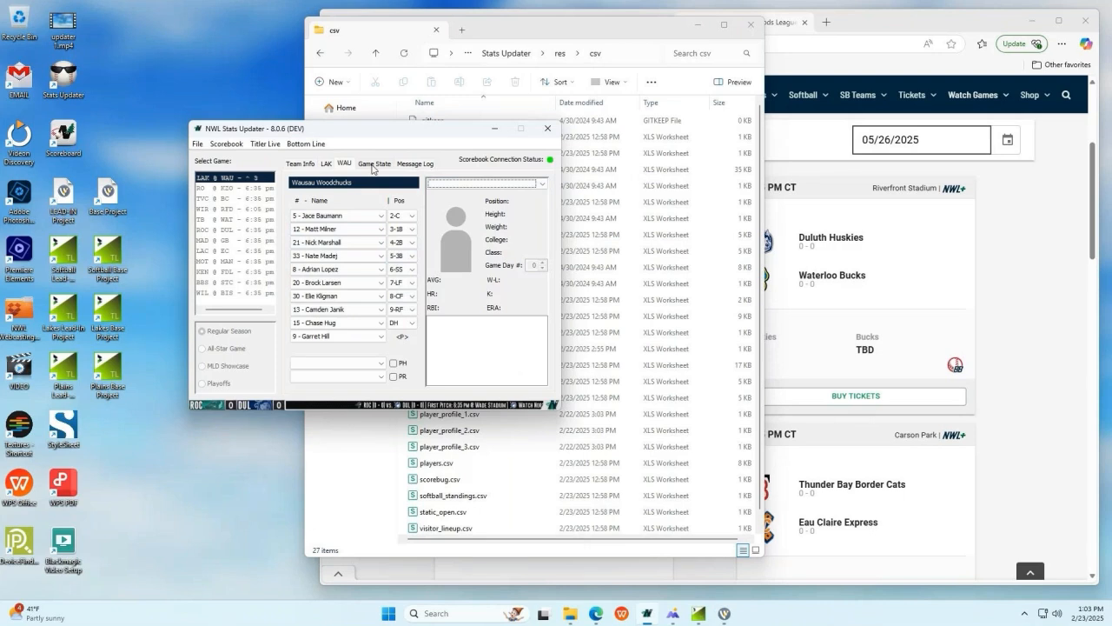
pyautogui.click(372, 167)
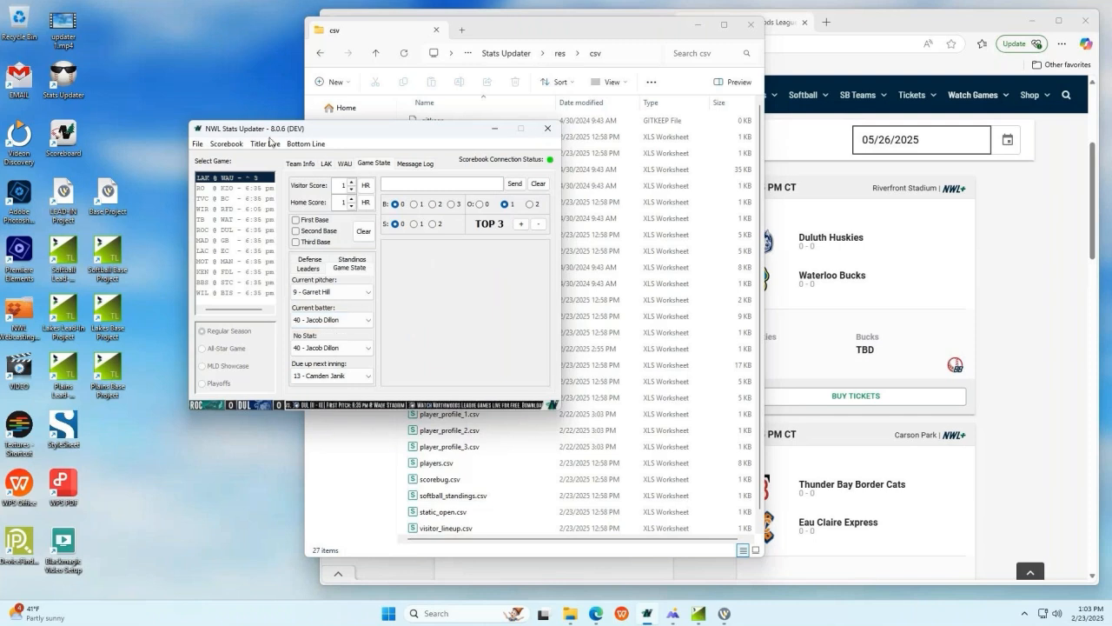
pyautogui.click(266, 143)
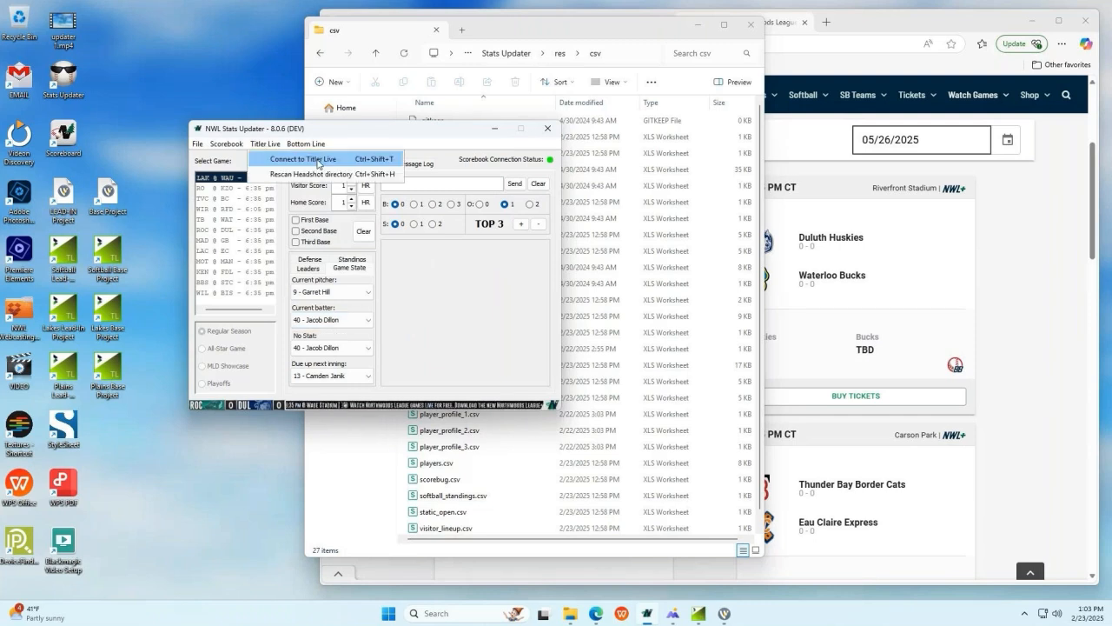
pyautogui.click(316, 162)
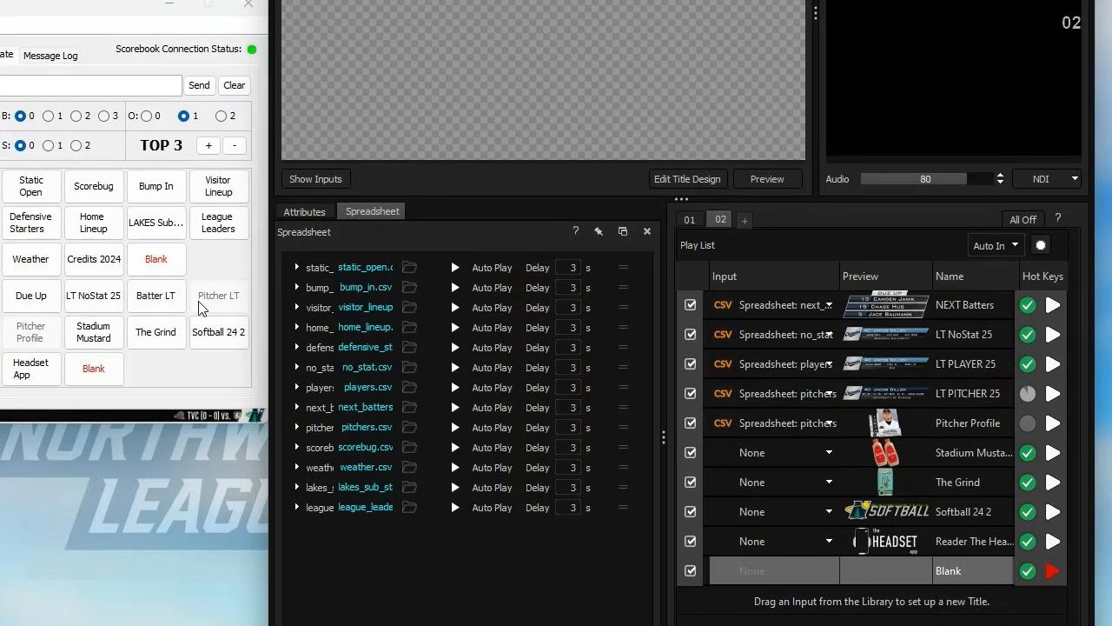
# Step: Check the Titler Live play lists for channels 01 and 02, and test Batter LT on and off from Stats Updater
pyautogui.click(690, 219)
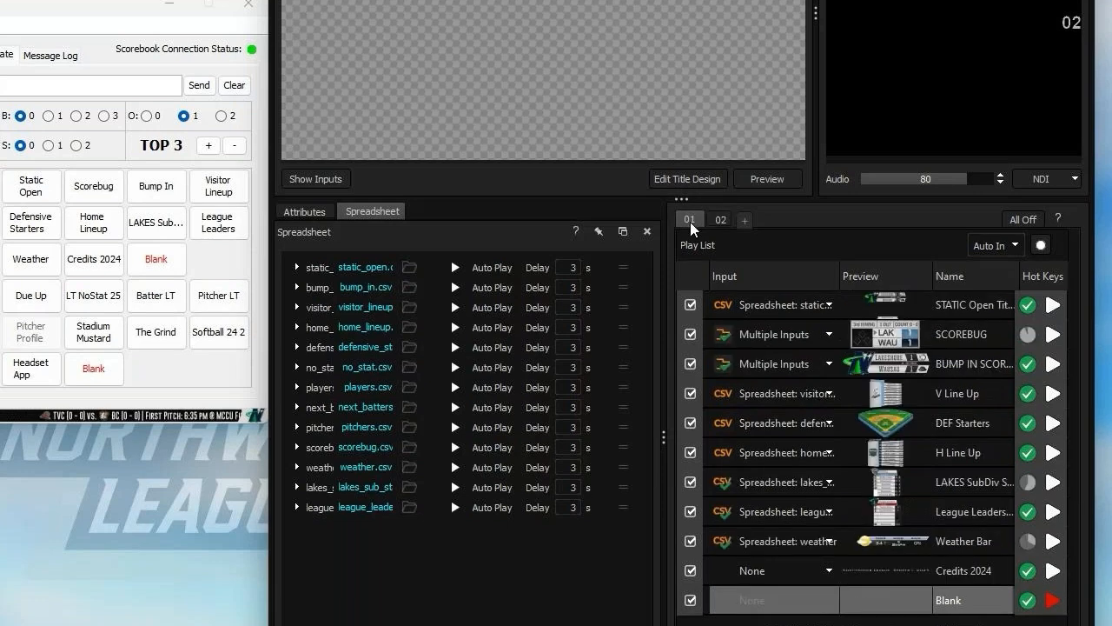
pyautogui.click(720, 220)
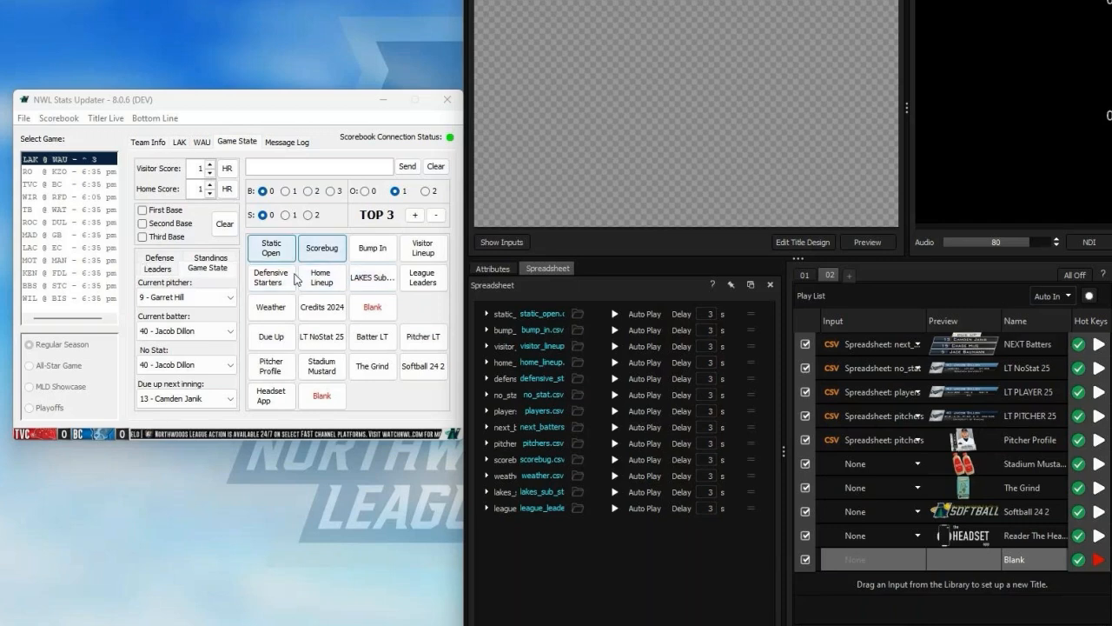
pyautogui.click(374, 341)
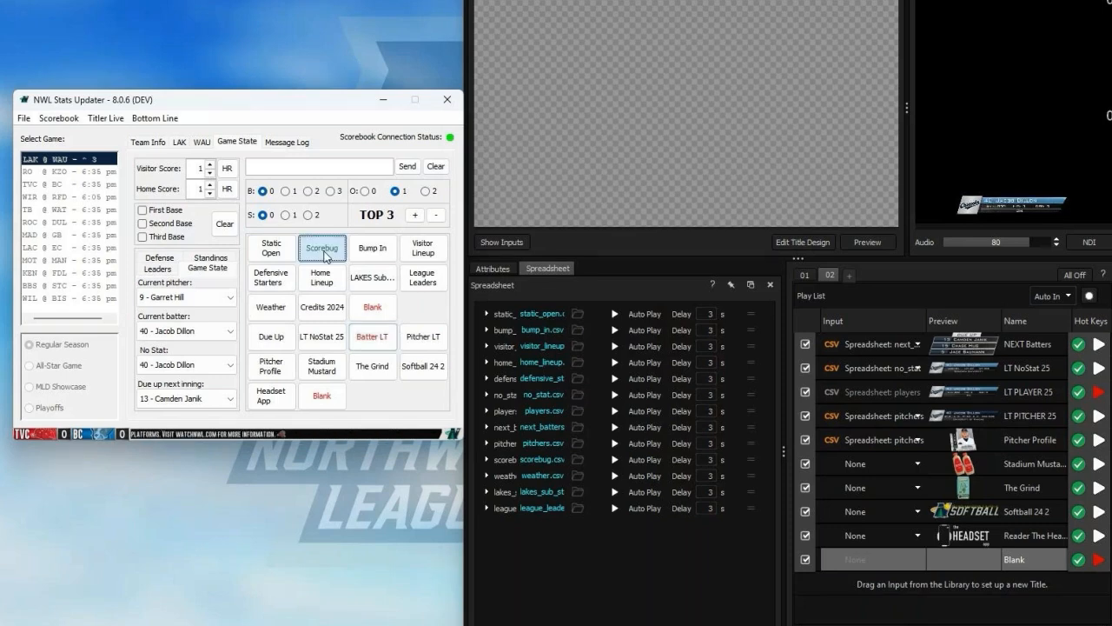
pyautogui.click(387, 345)
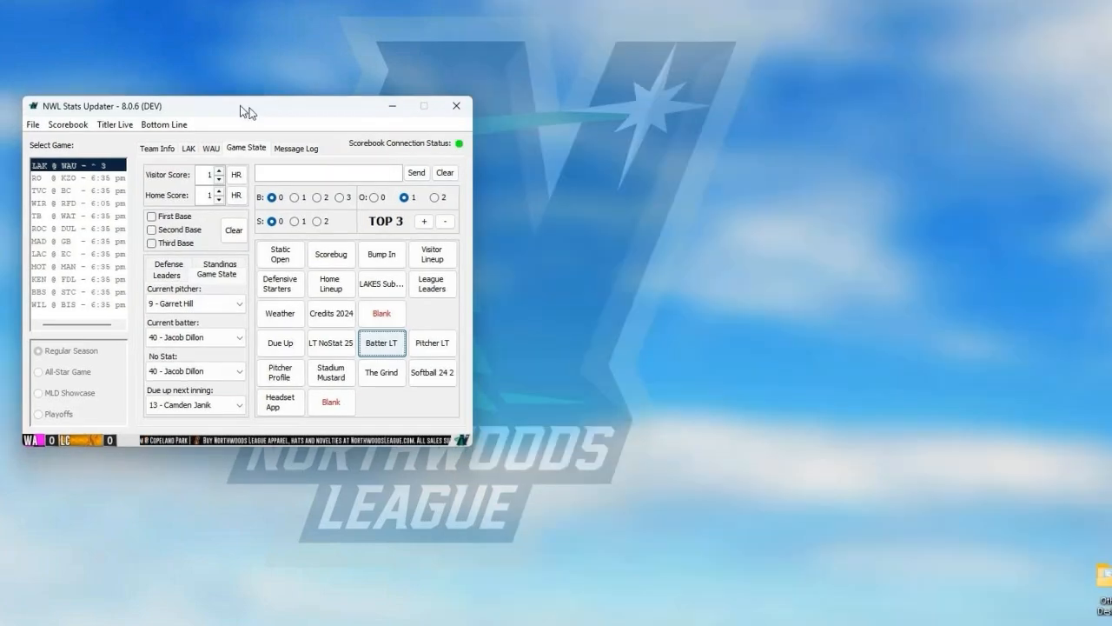
# Step: Reposition the Stats Updater window and play the Static Open and LT NoStat 25 titles from it
pyautogui.moveTo(243, 111); pyautogui.dragTo(198, 88)
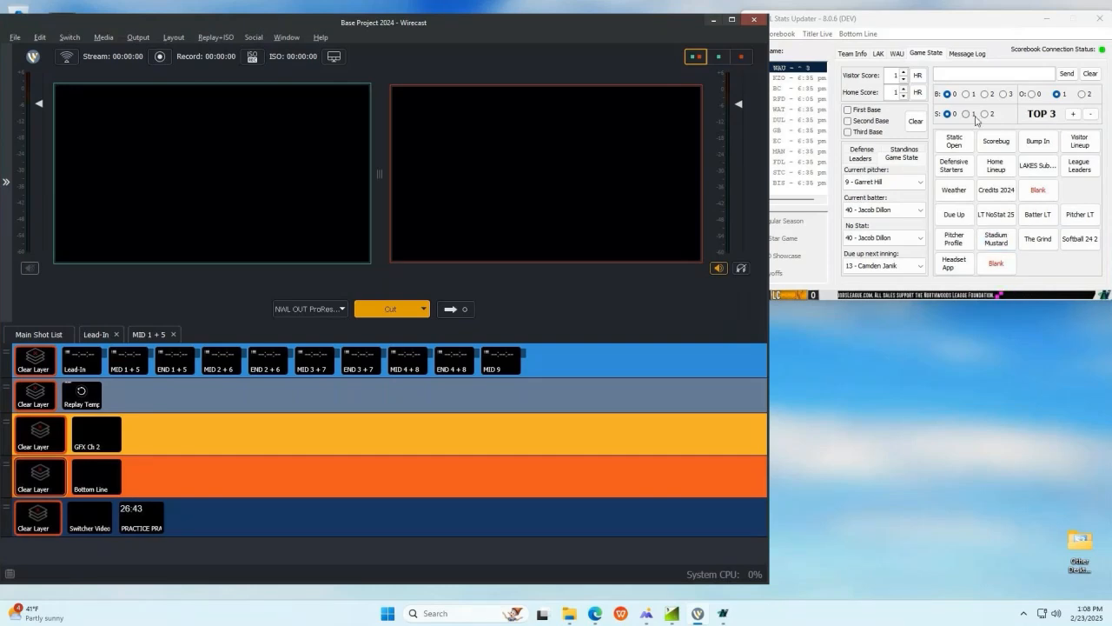
pyautogui.click(971, 147)
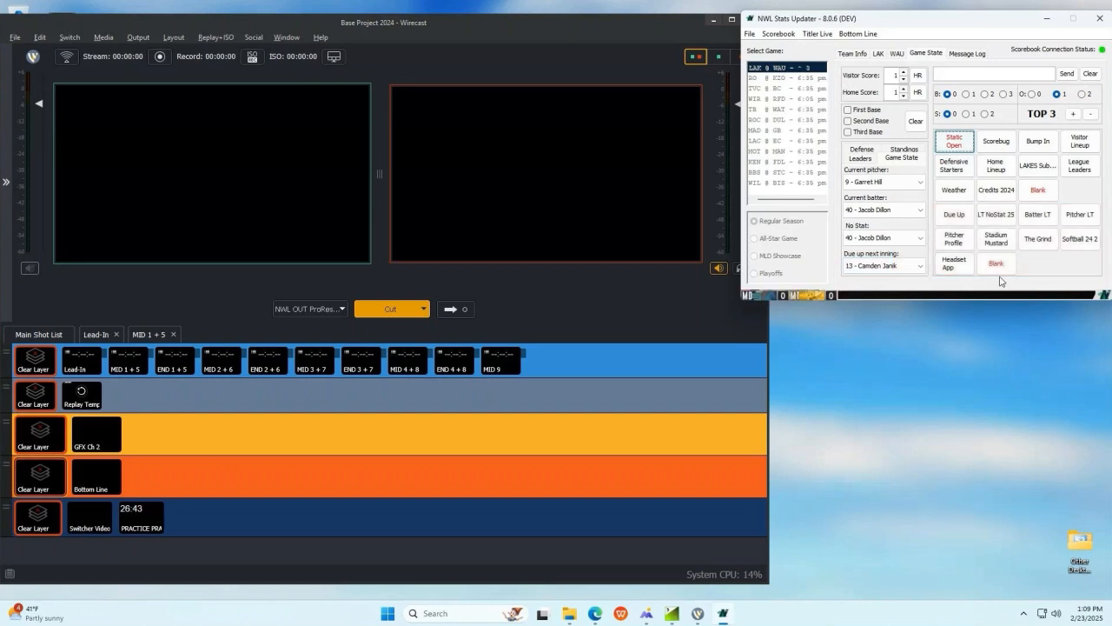
pyautogui.click(997, 217)
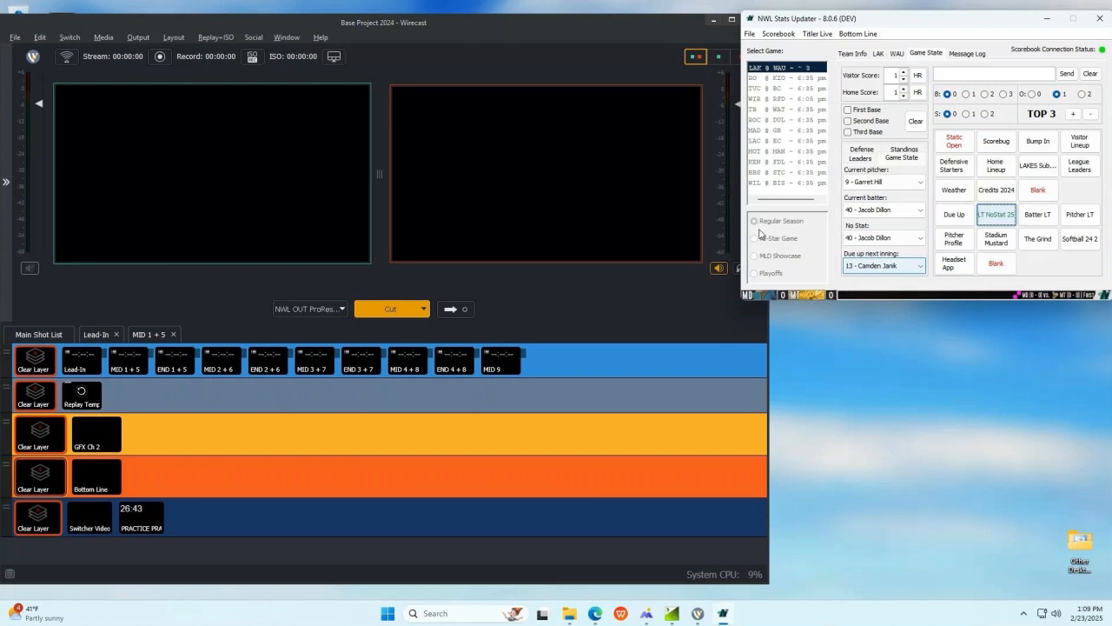
# Step: Switch to Wirecast and load the GFX Ch 2, Bottom Line and Switcher Video shots into the preview
pyautogui.click(106, 435)
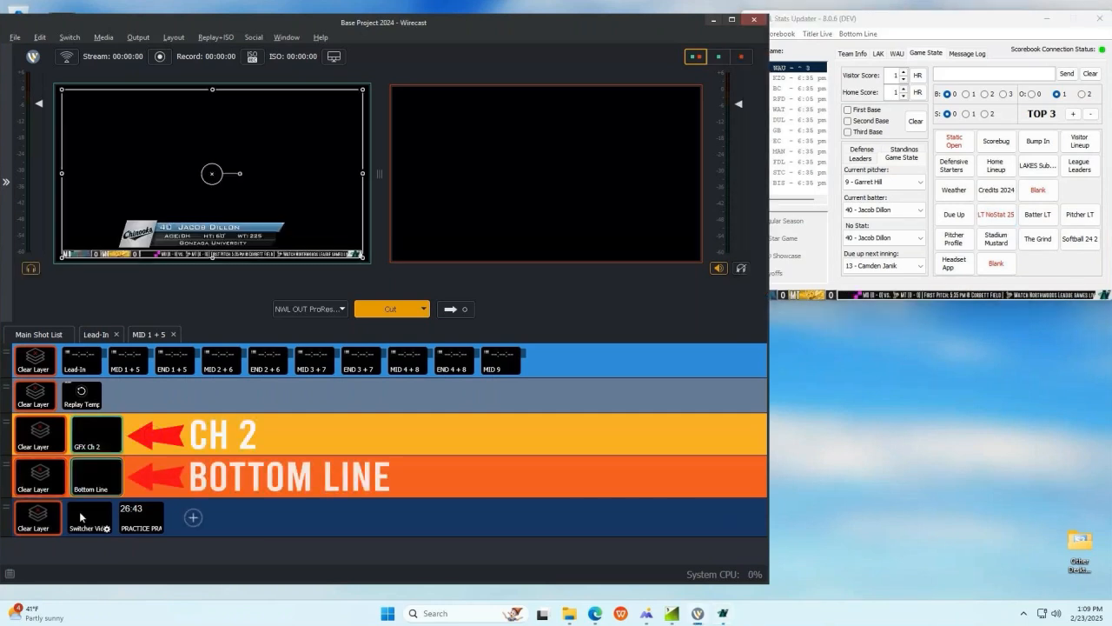
pyautogui.click(83, 517)
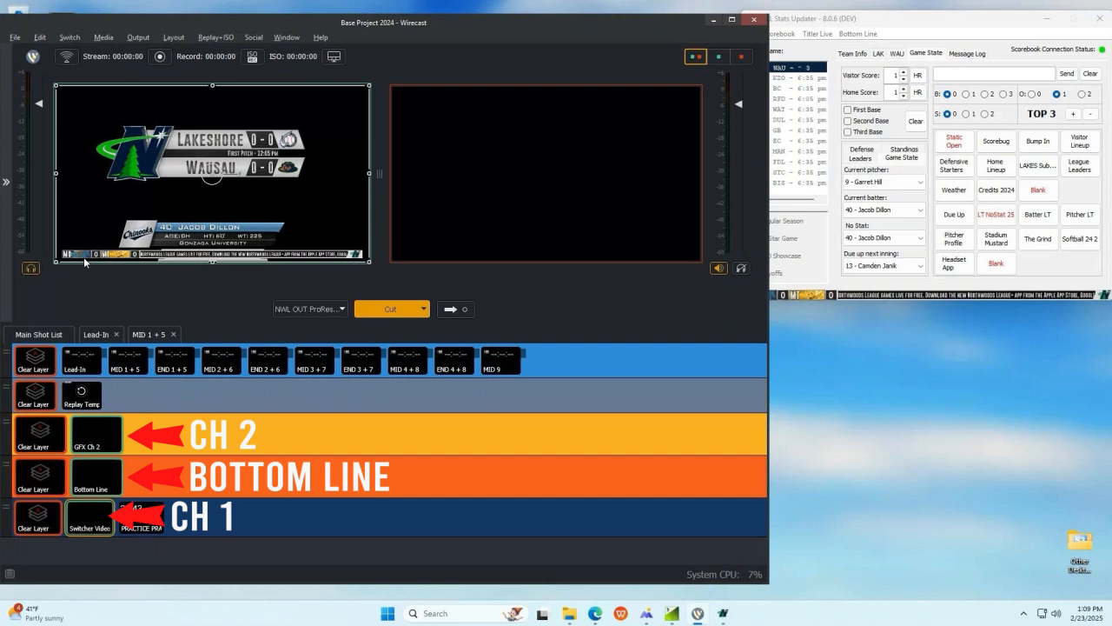
pyautogui.click(113, 445)
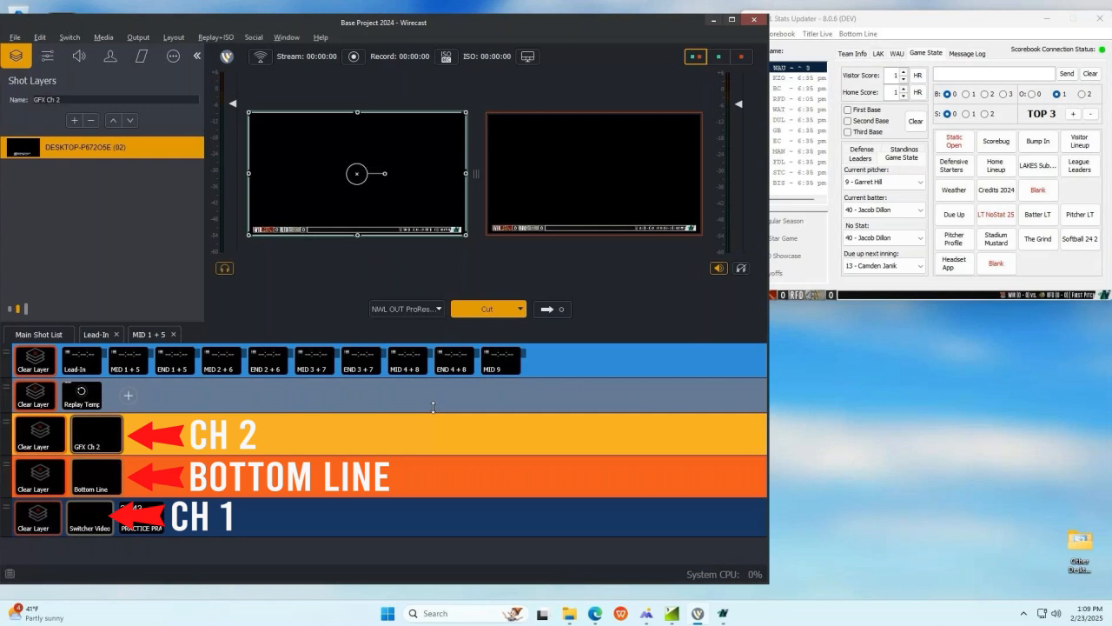
# Step: Examine the shot layers of the Bottom Line and Switcher Video shots
pyautogui.click(90, 518)
pyautogui.click(95, 479)
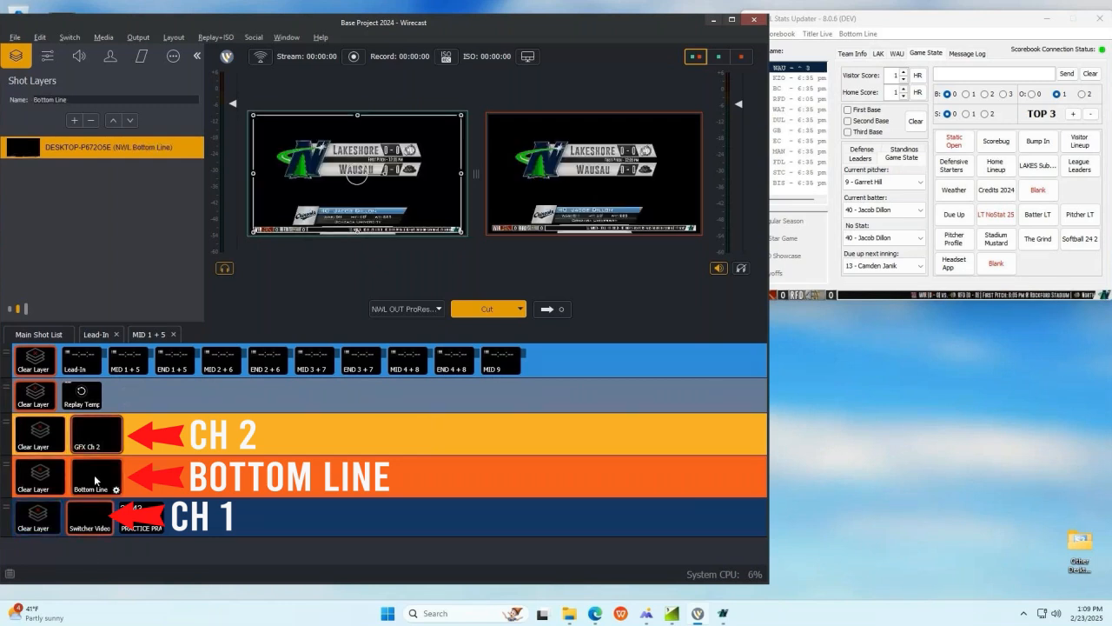
pyautogui.click(86, 521)
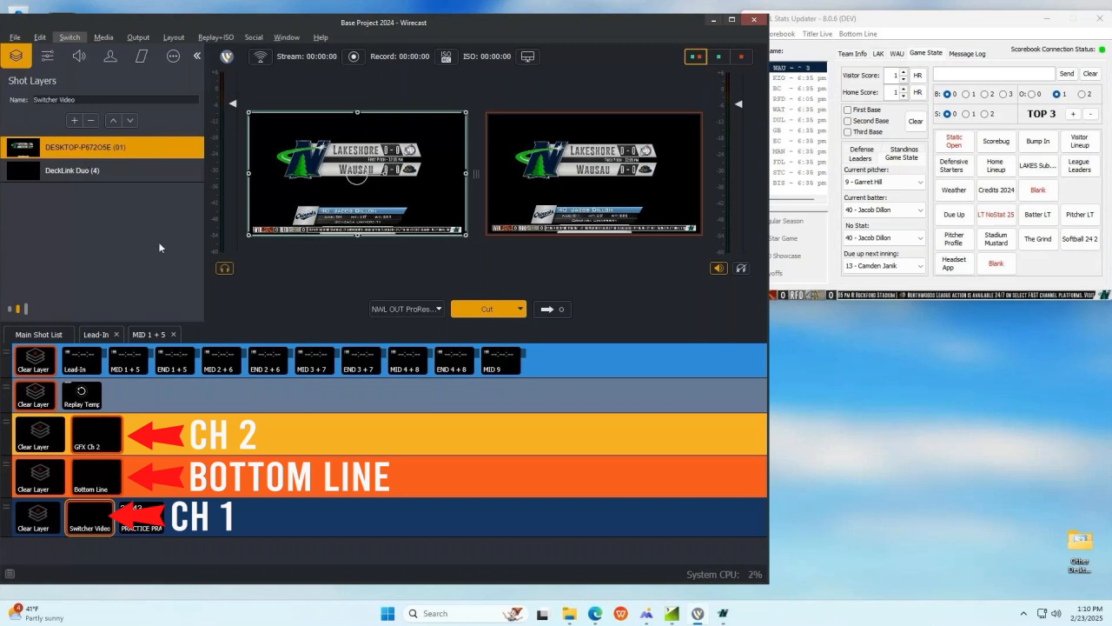
# Step: Switch to NWL Stats Updater, play the Scorebug title and choose to ignore live data from Scorebook
pyautogui.click(1008, 144)
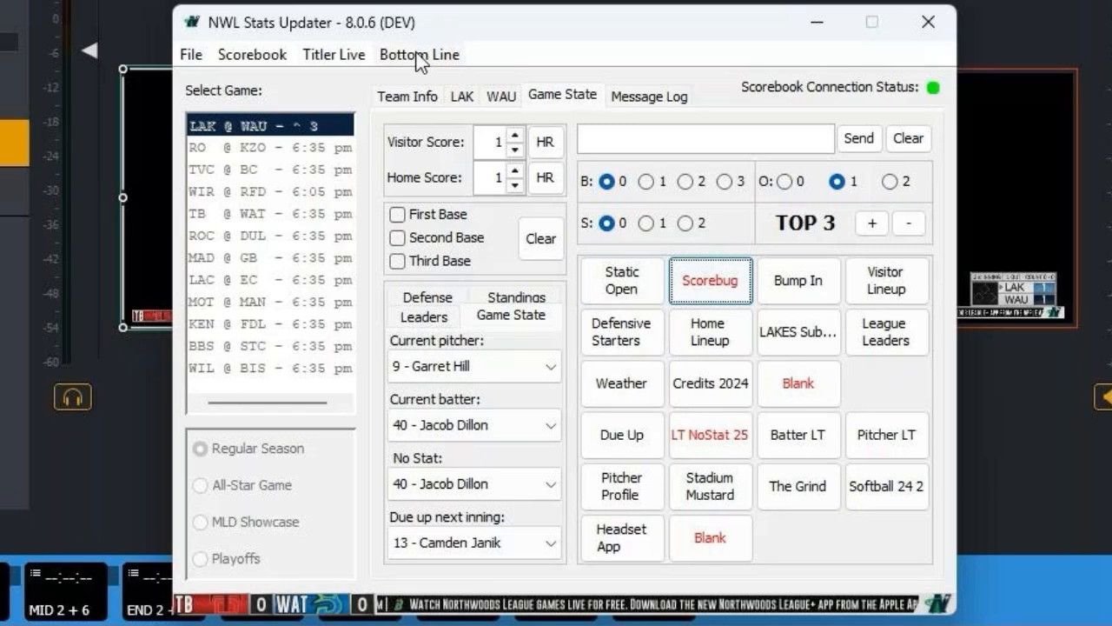
pyautogui.click(356, 52)
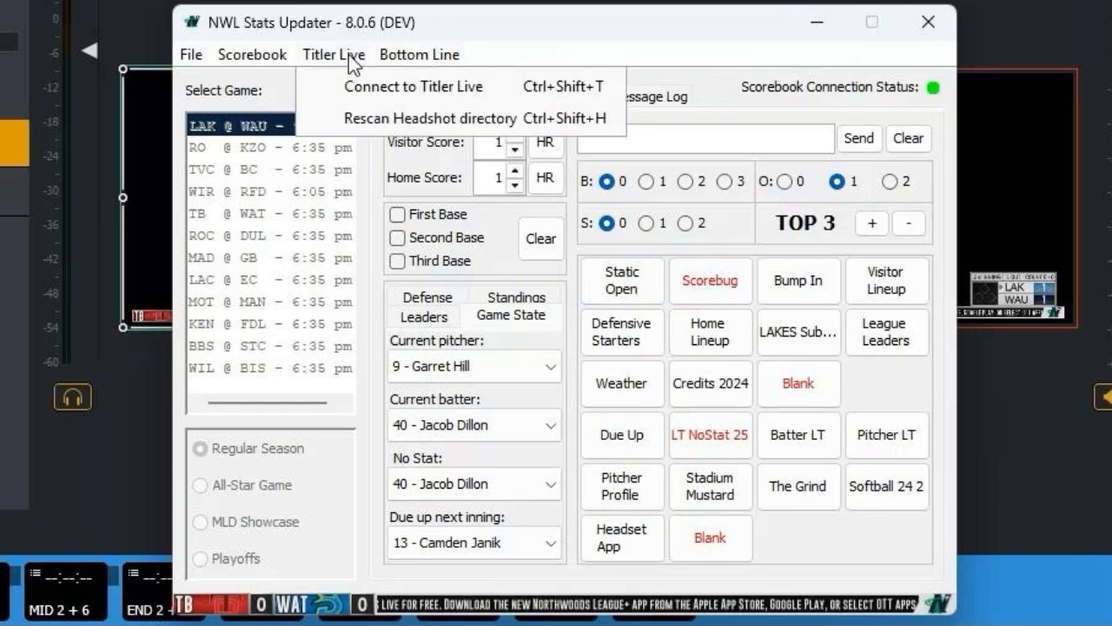
pyautogui.moveTo(252, 54)
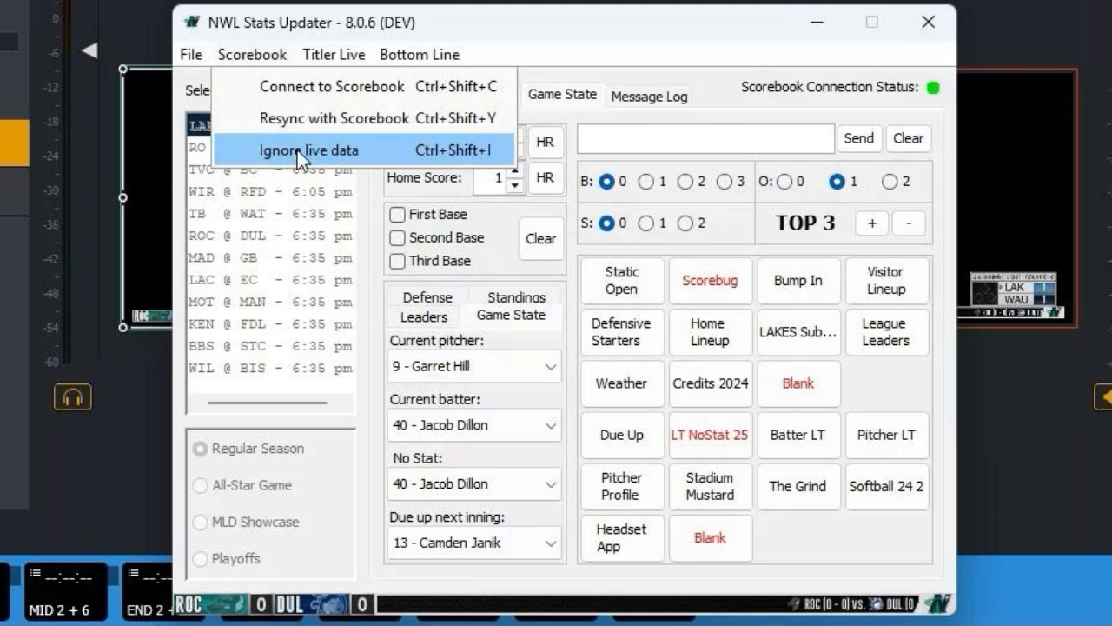
pyautogui.click(297, 150)
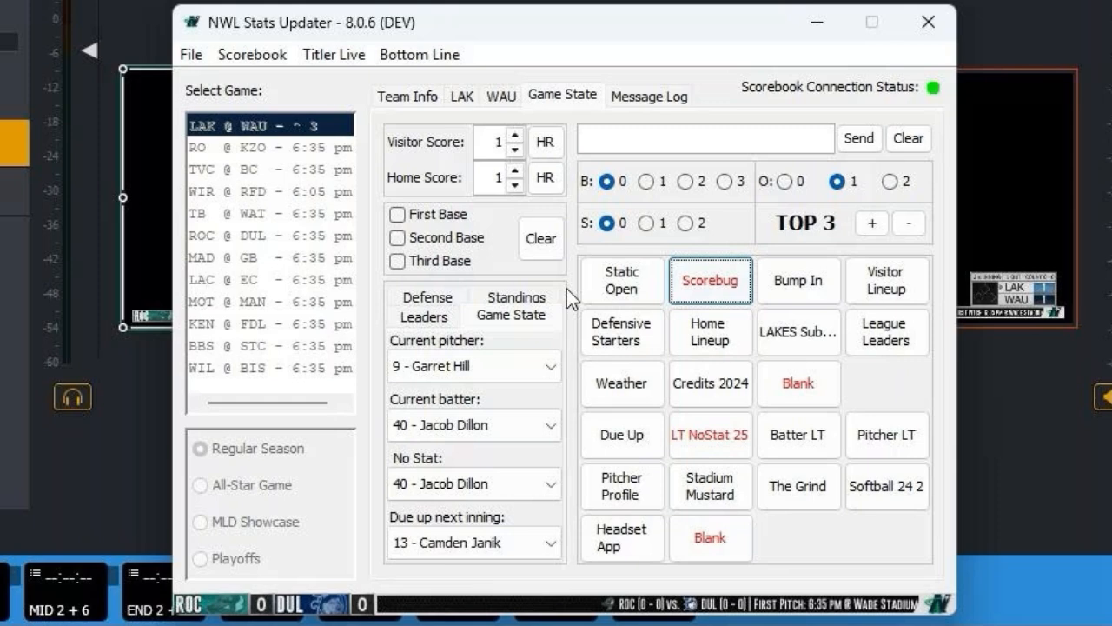
# Step: Set the visitor score to 2, the home score to 0 and the ball count to 1 for the scorebug
pyautogui.click(515, 136)
pyautogui.click(515, 185)
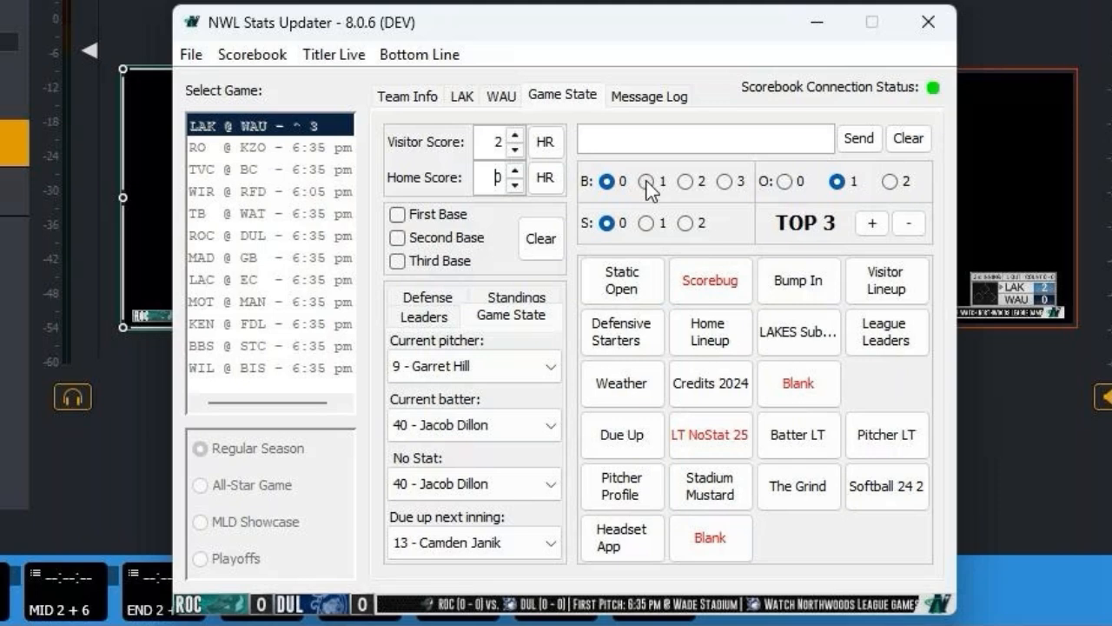
pyautogui.click(646, 180)
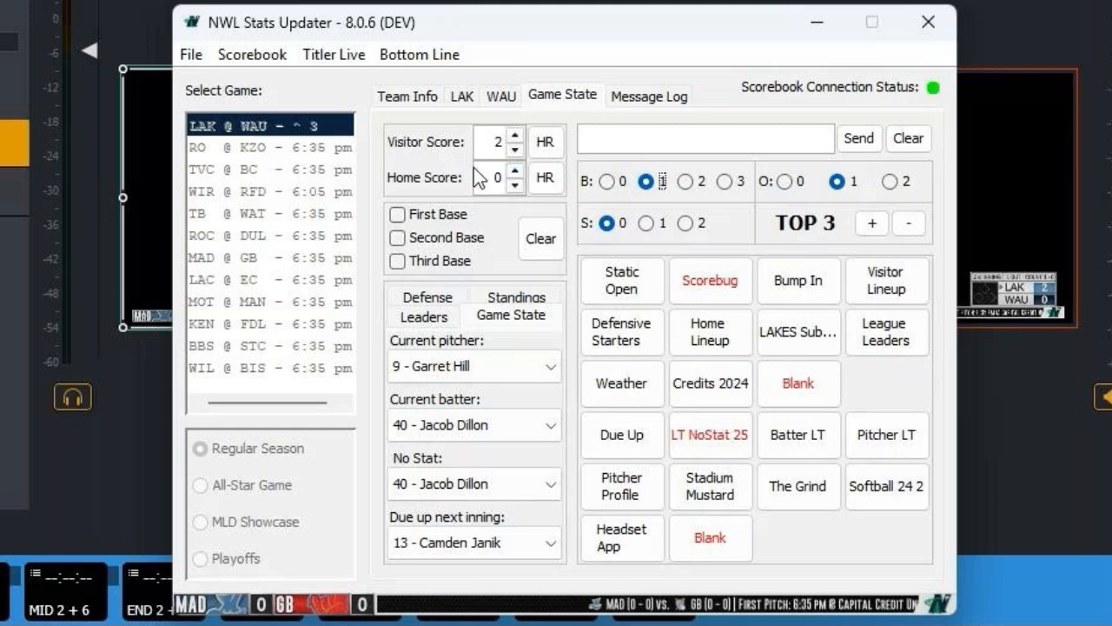
# Step: Set the defensive starters to HOME, play the Defensive Starters title and switch its team to VISITOR
pyautogui.click(451, 299)
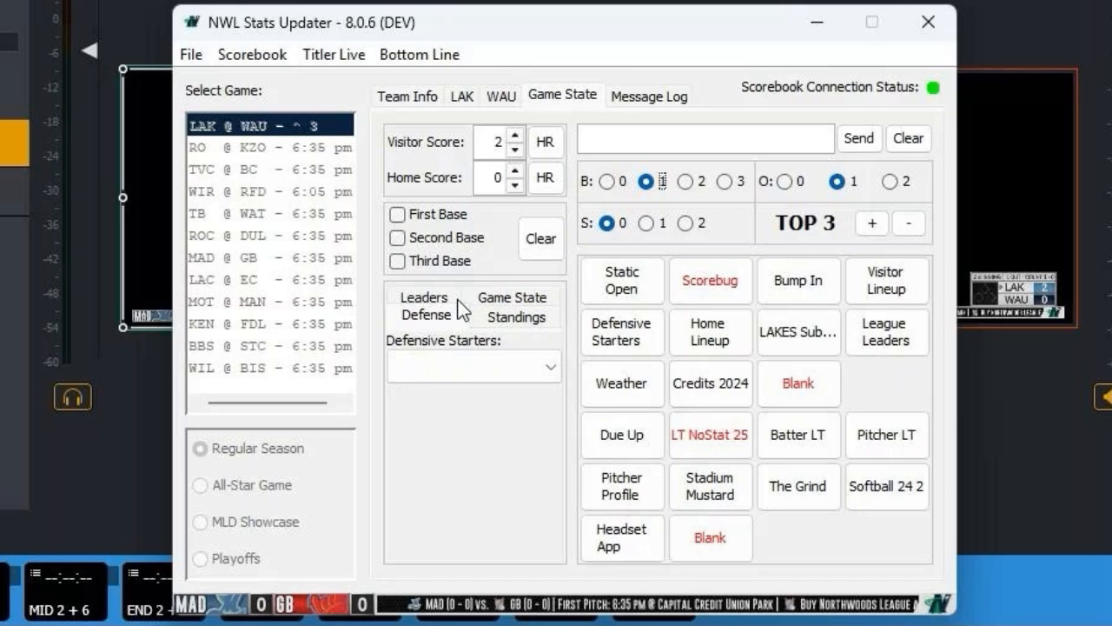
pyautogui.click(431, 366)
pyautogui.click(420, 392)
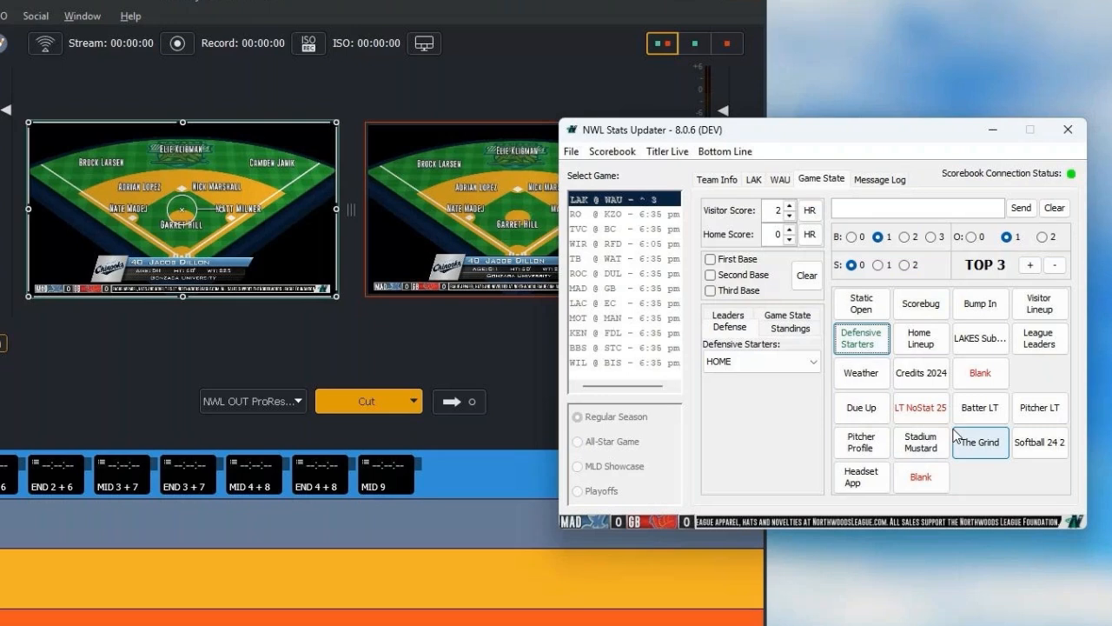
pyautogui.click(738, 361)
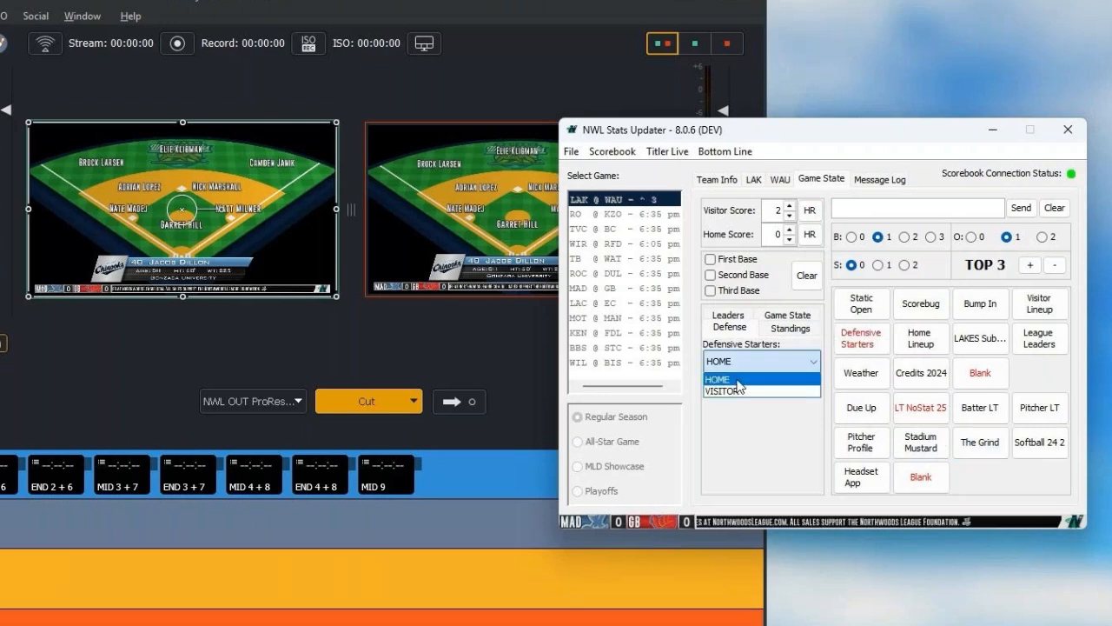
pyautogui.click(739, 390)
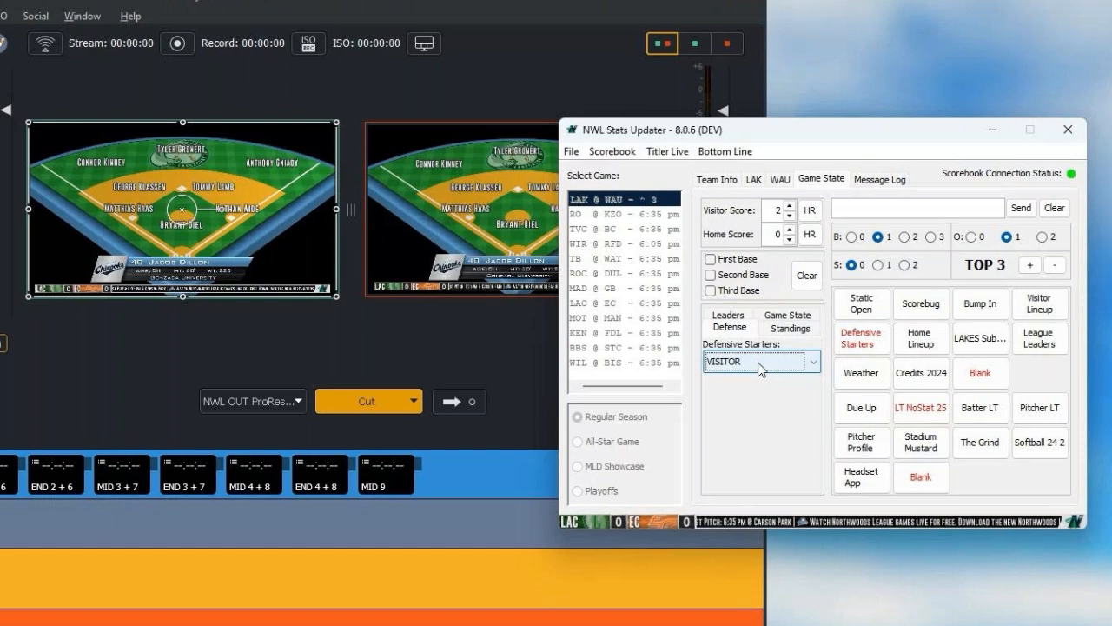
# Step: Play the Home Lineup title, and put the Pitcher LT title on air together with the Scorebug
pyautogui.click(921, 350)
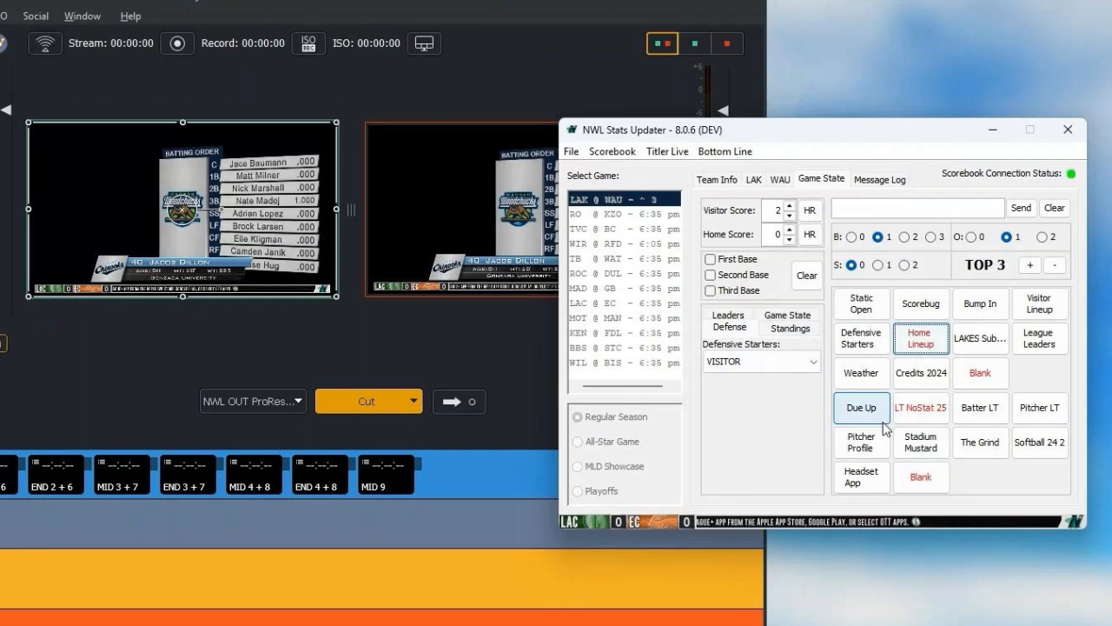
pyautogui.click(860, 349)
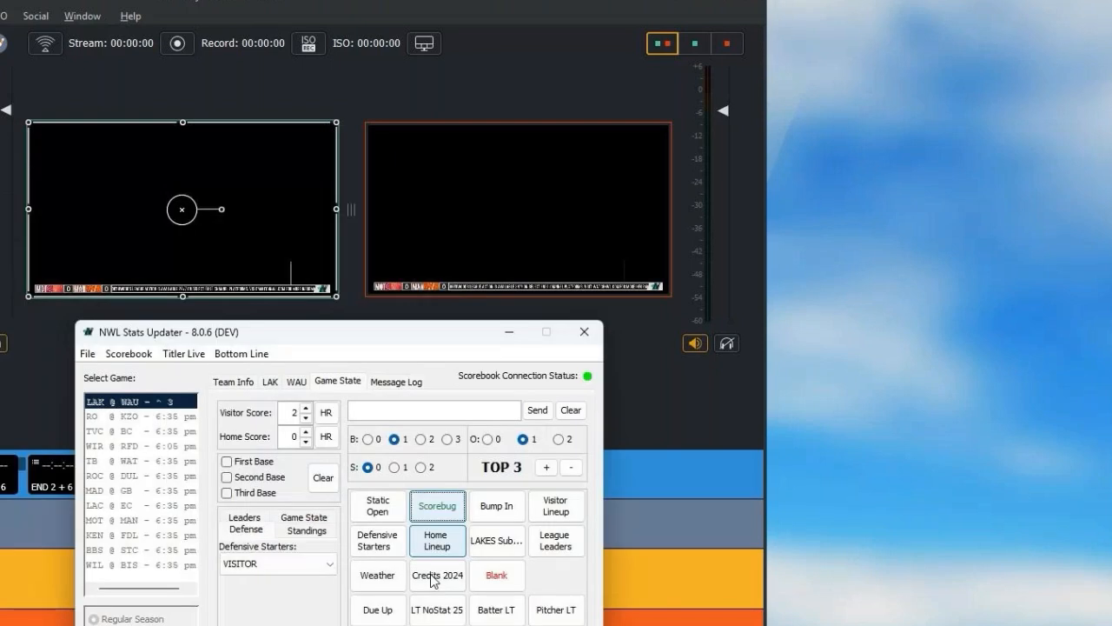
pyautogui.click(547, 612)
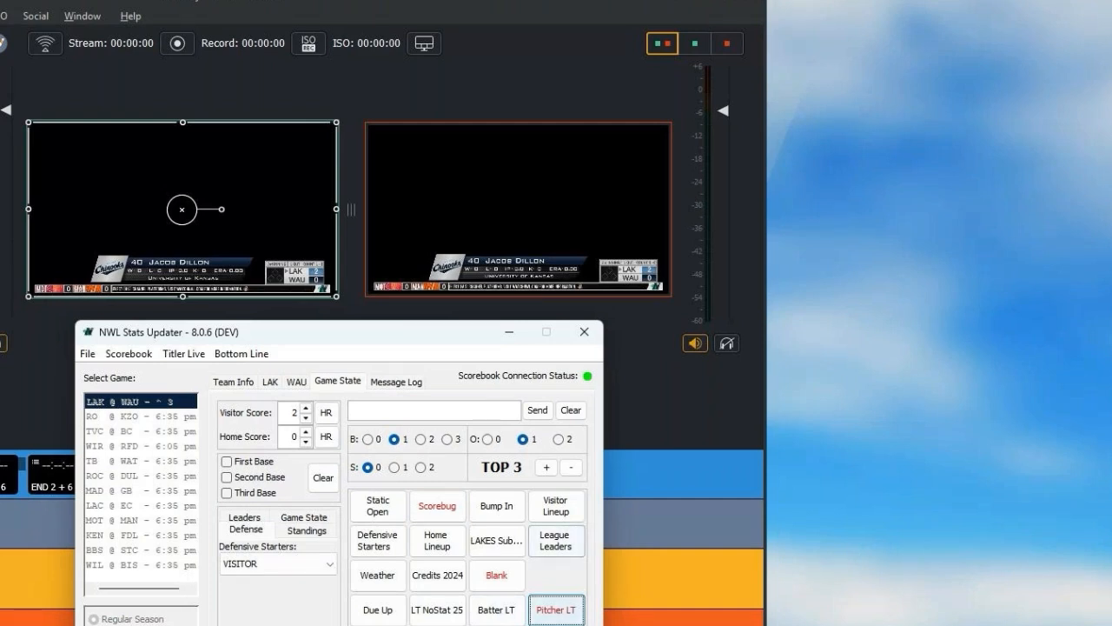
# Step: Switch to Titler Live and check which video output type is selected
pyautogui.moveTo(1111, 15); pyautogui.dragTo(638, 16)
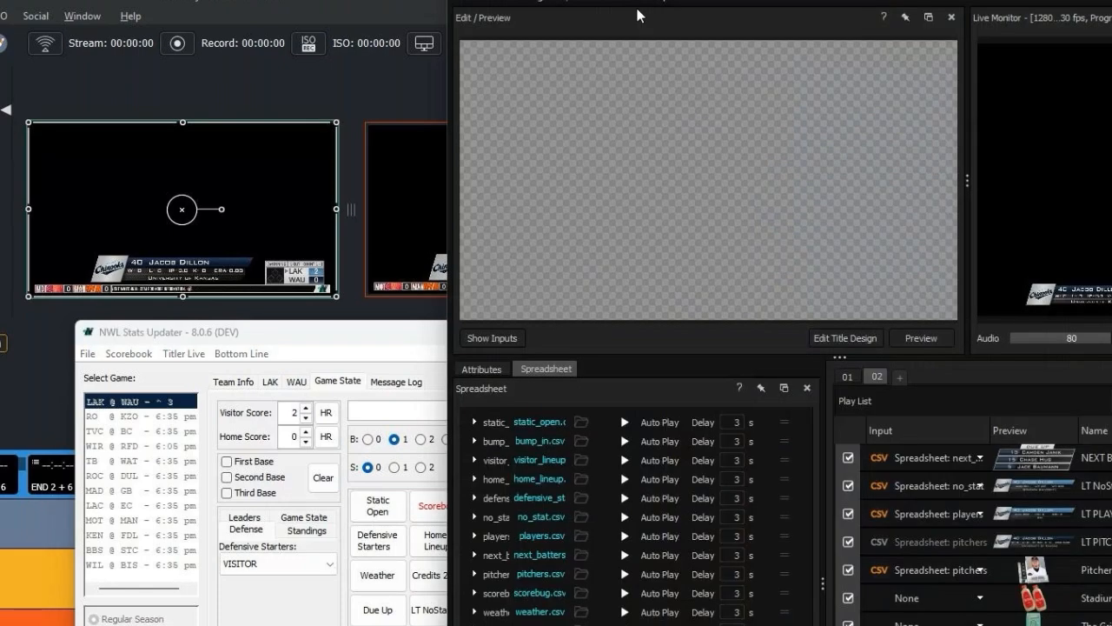
pyautogui.click(622, 1)
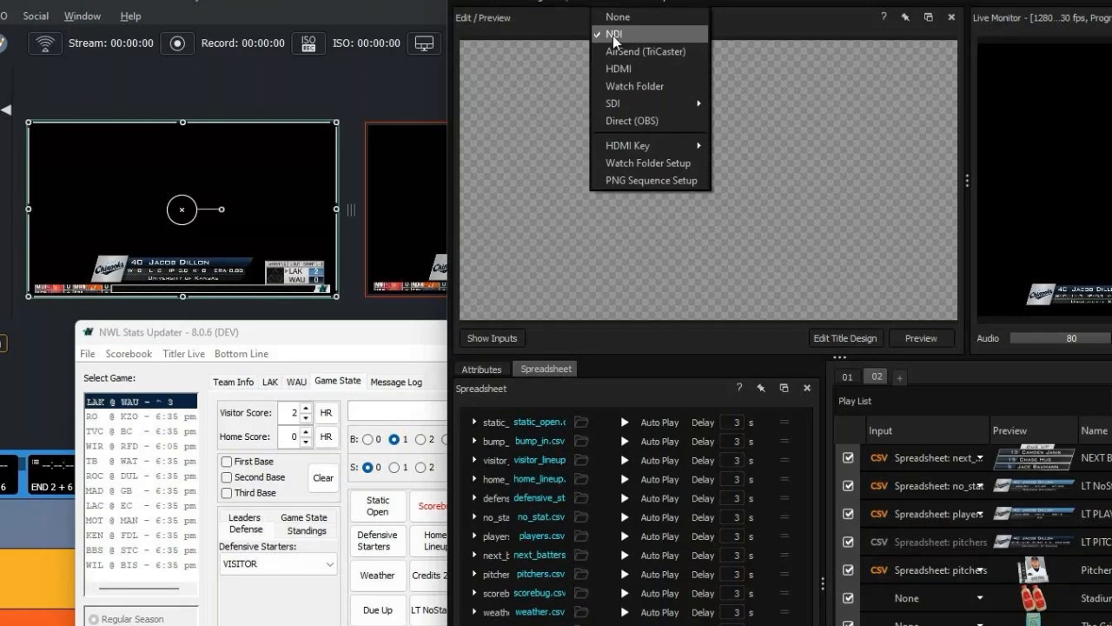
pyautogui.moveTo(659, 0)
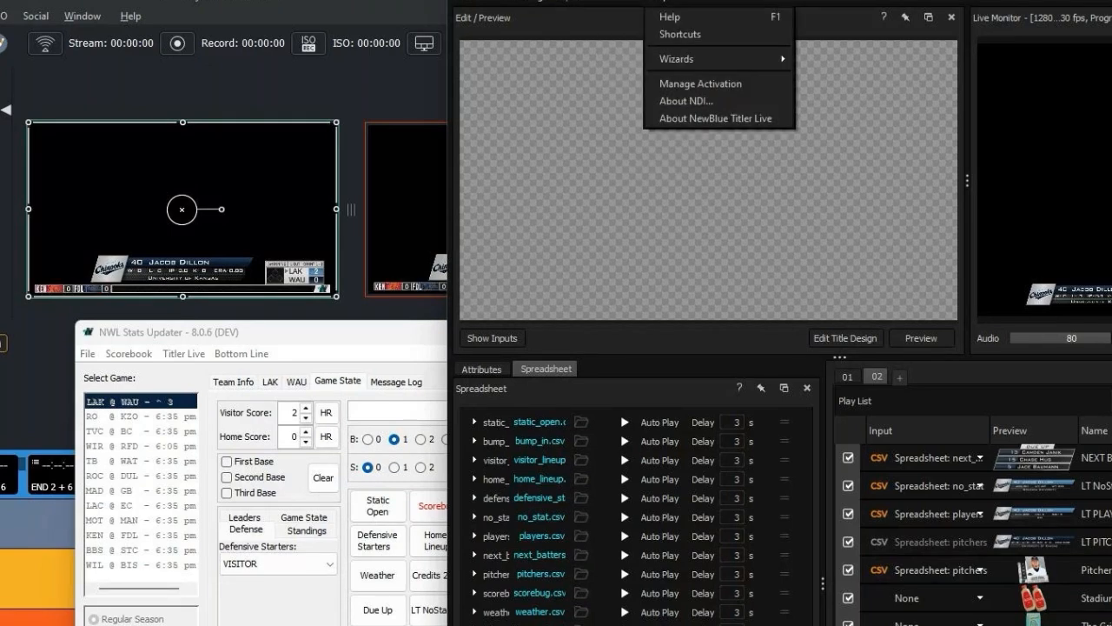
pyautogui.press('Escape')
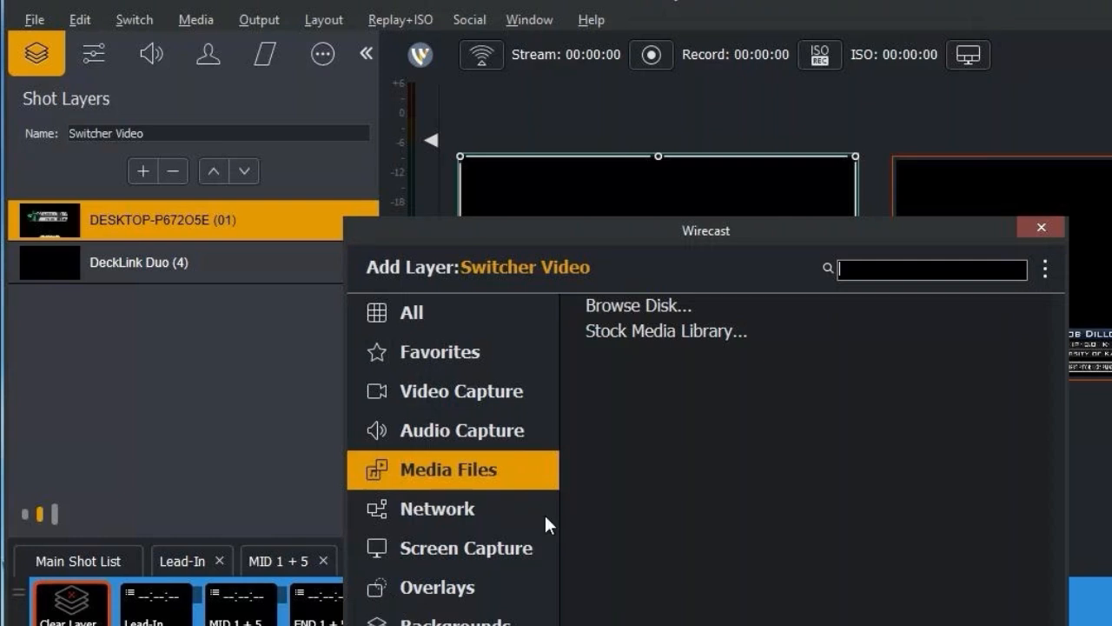
# Step: In Wirecast, review the available NDI network sources and the NDI source properties of the Switcher Video and Bottom Line shots
pyautogui.click(544, 513)
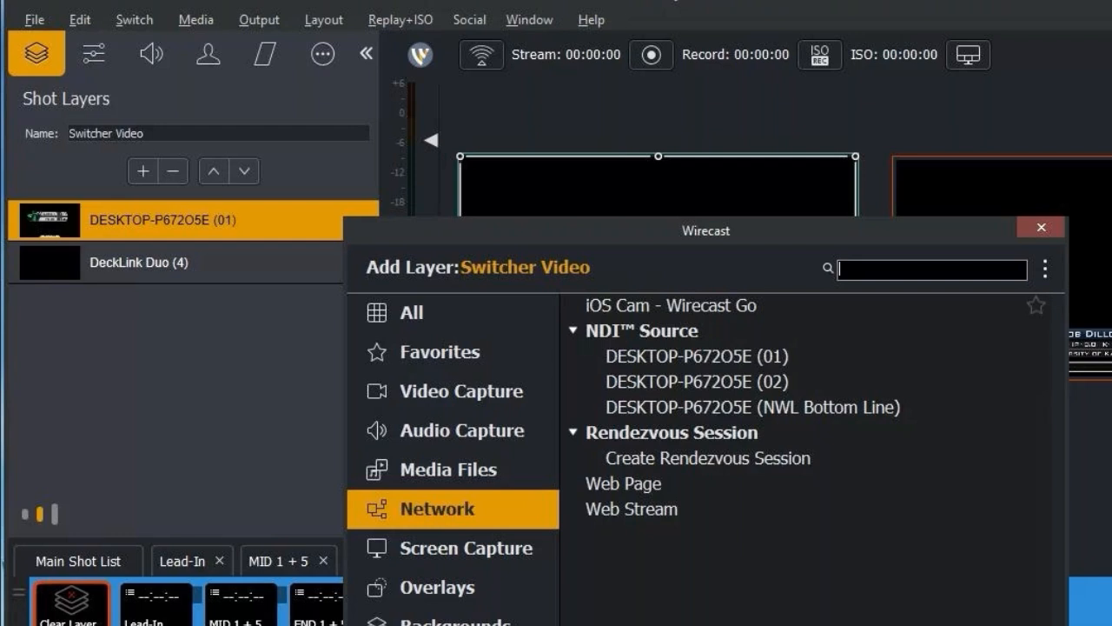
pyautogui.press('Escape')
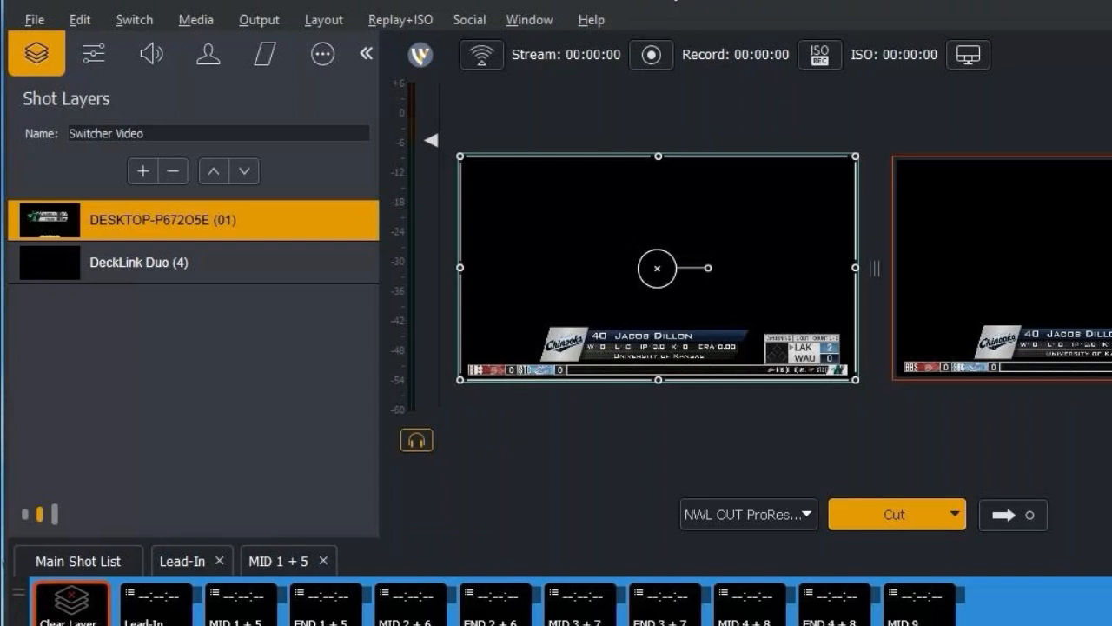
pyautogui.click(323, 54)
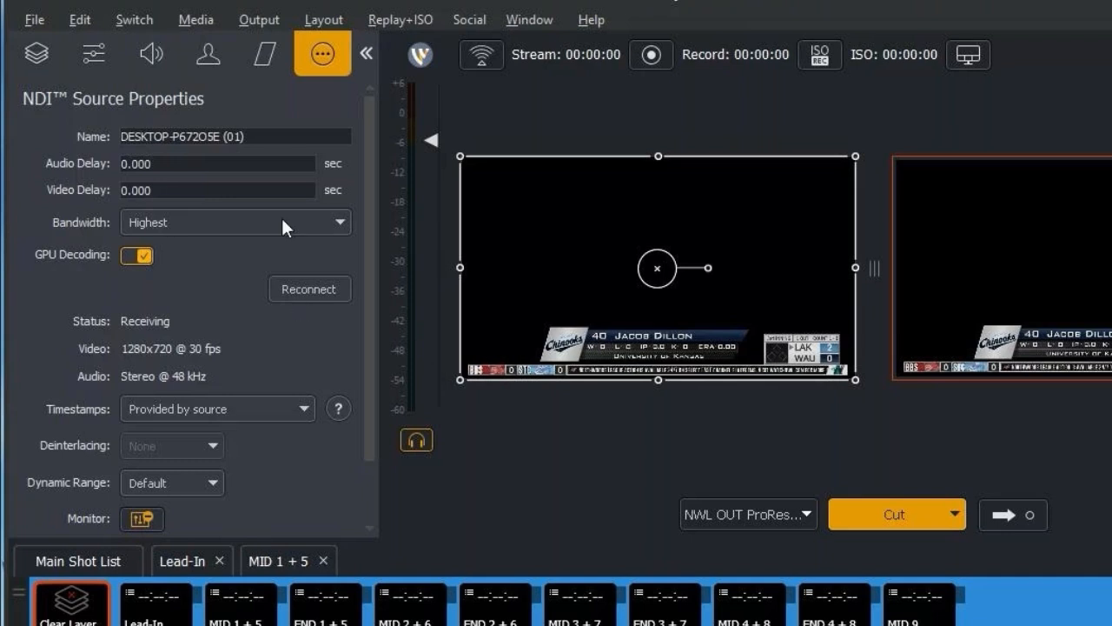
pyautogui.click(39, 54)
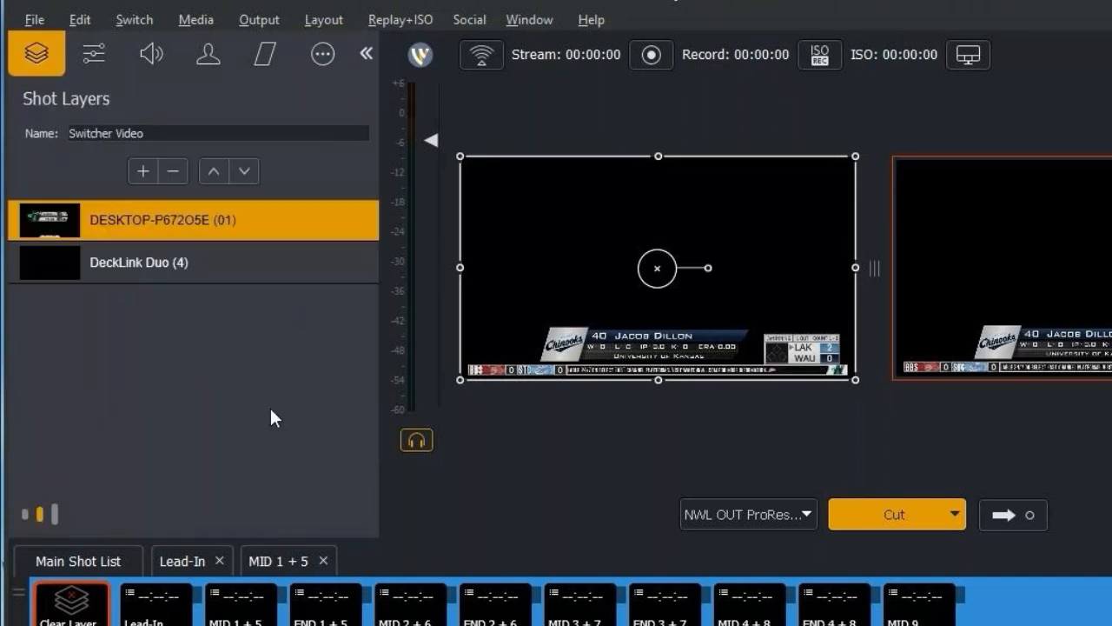
pyautogui.click(322, 53)
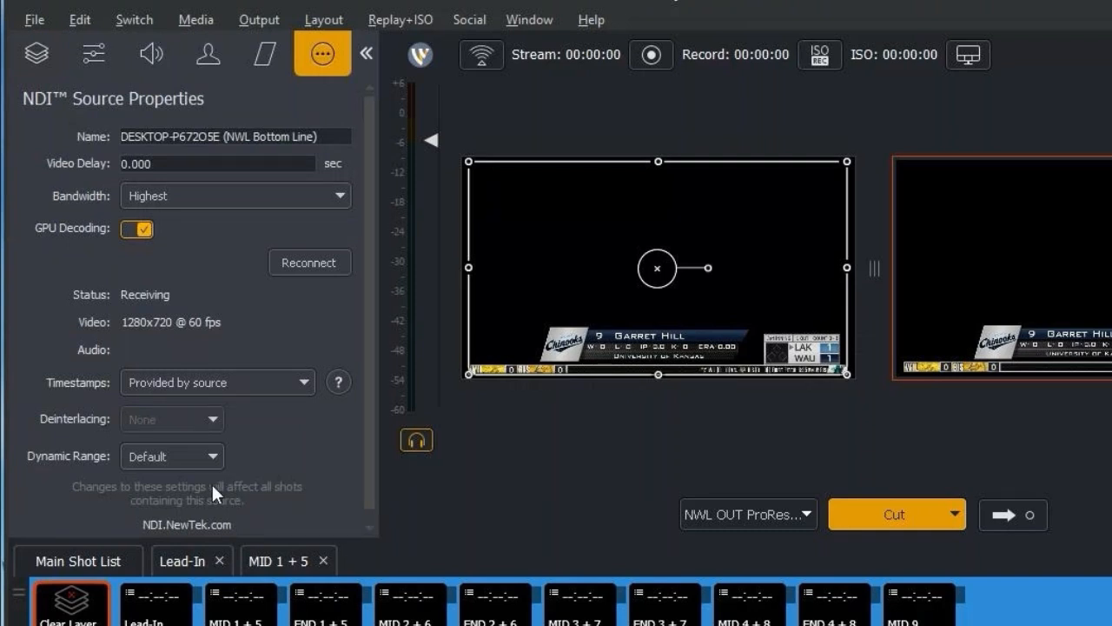
pyautogui.scroll(-1, 221, 247)
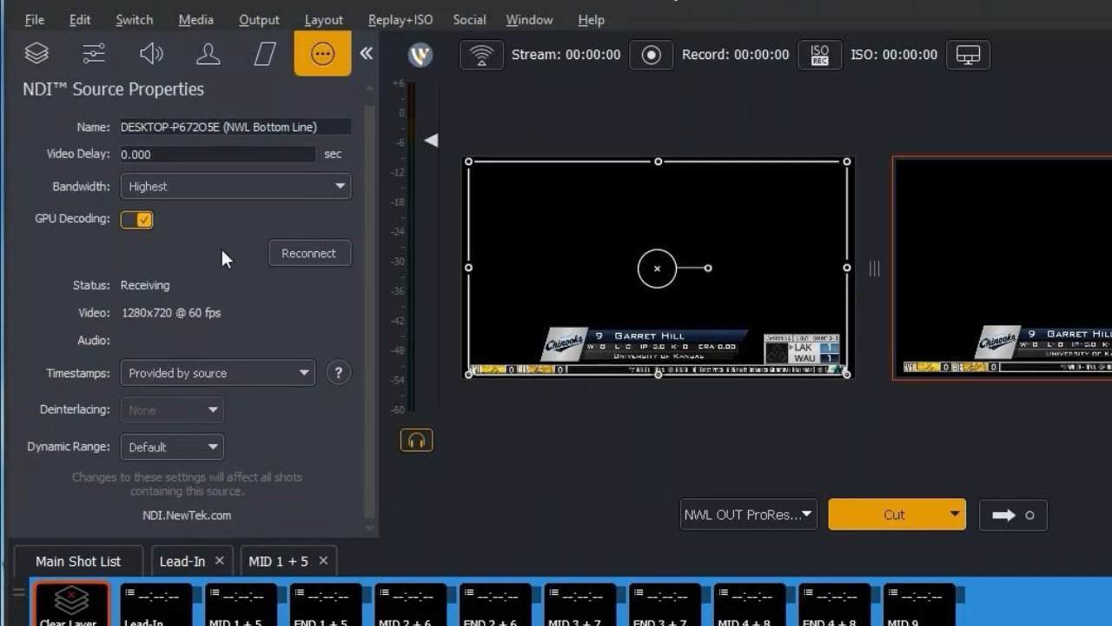
pyautogui.click(35, 54)
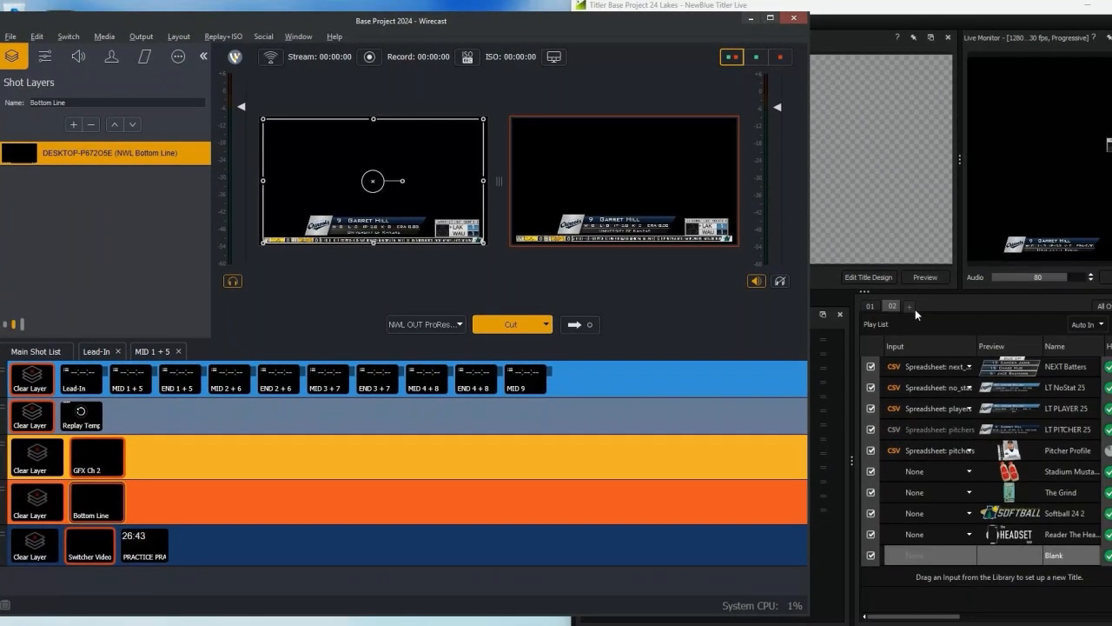
# Step: Switch to Titler Live, play and stop the NEXT Batters title in playlist 02, and play Blank
pyautogui.click(915, 308)
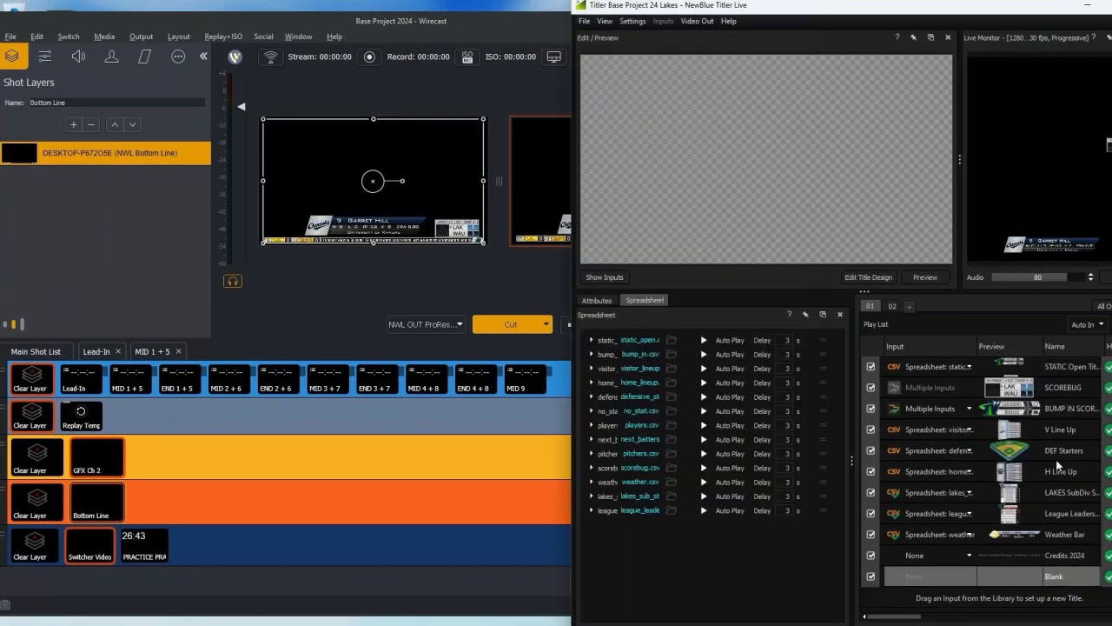
pyautogui.click(892, 306)
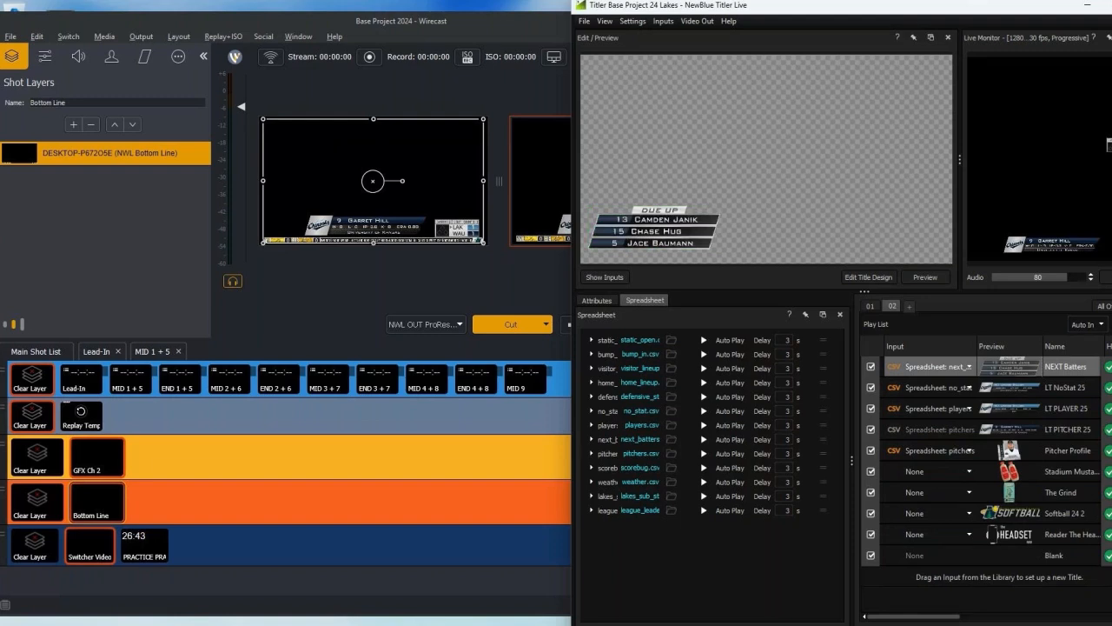
pyautogui.click(1111, 366)
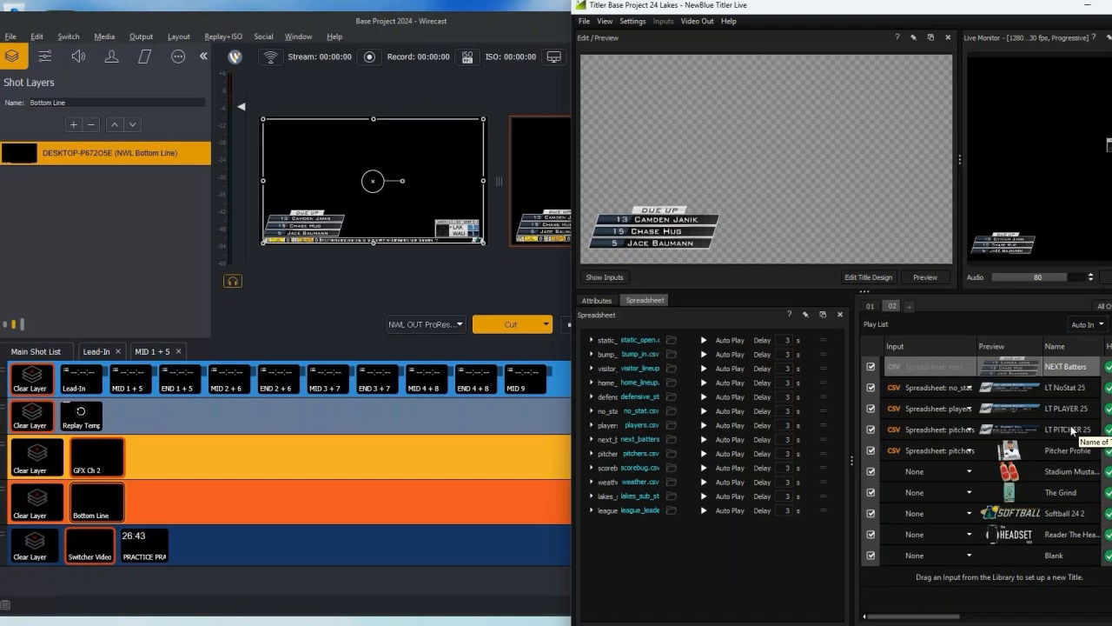
pyautogui.click(1111, 367)
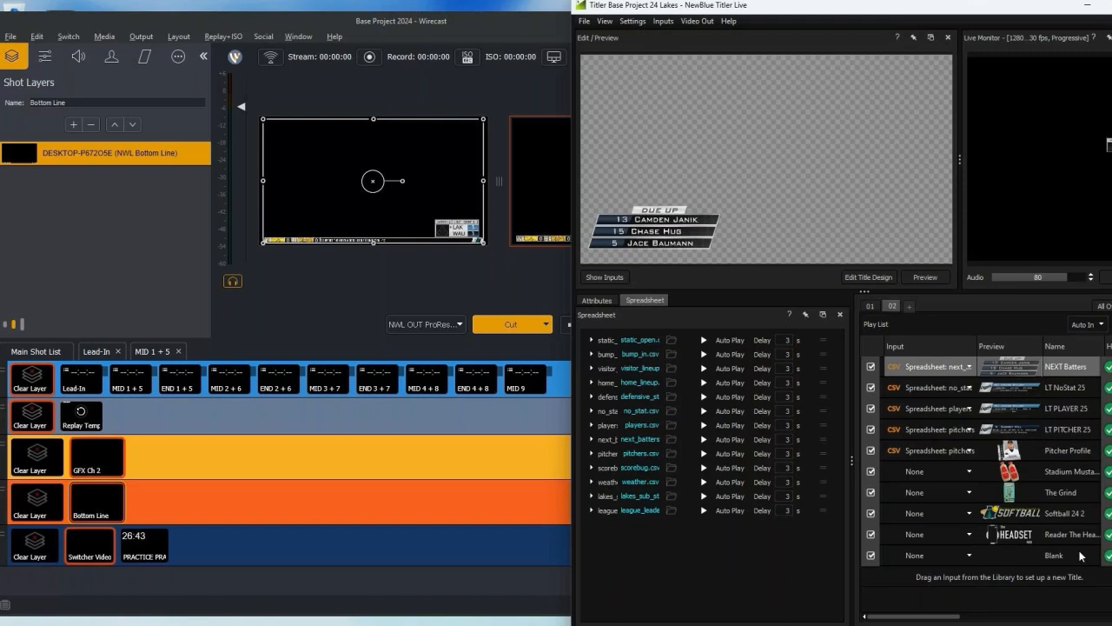
pyautogui.click(1111, 555)
# Step: Switch to NWL Stats Updater and play the Due Up title from it
pyautogui.hotkey('alt', 'Tab')
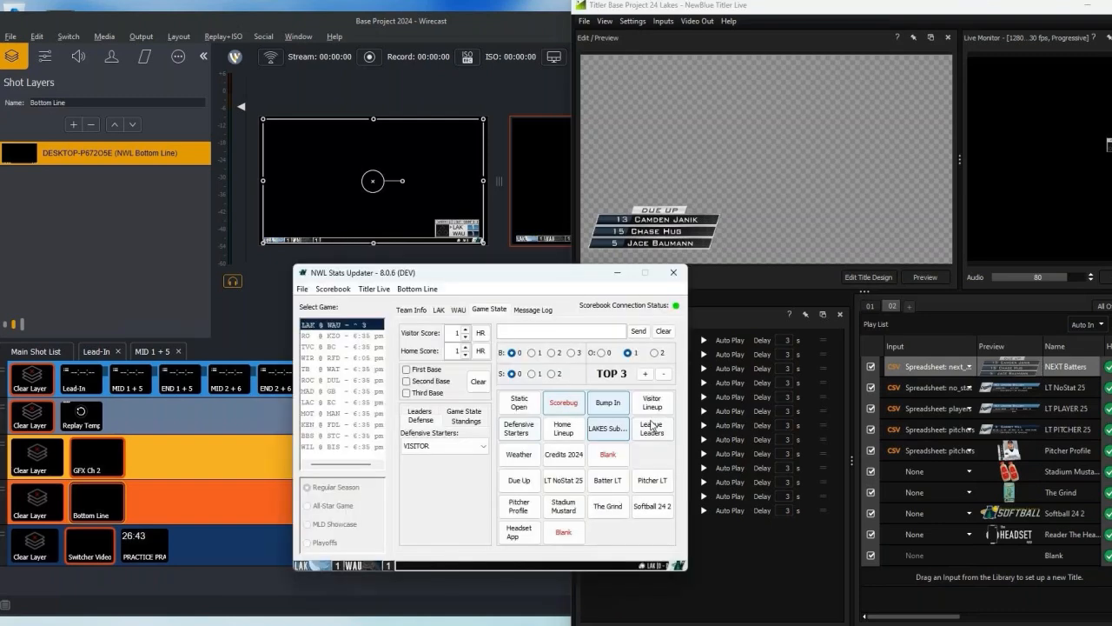
pyautogui.click(524, 484)
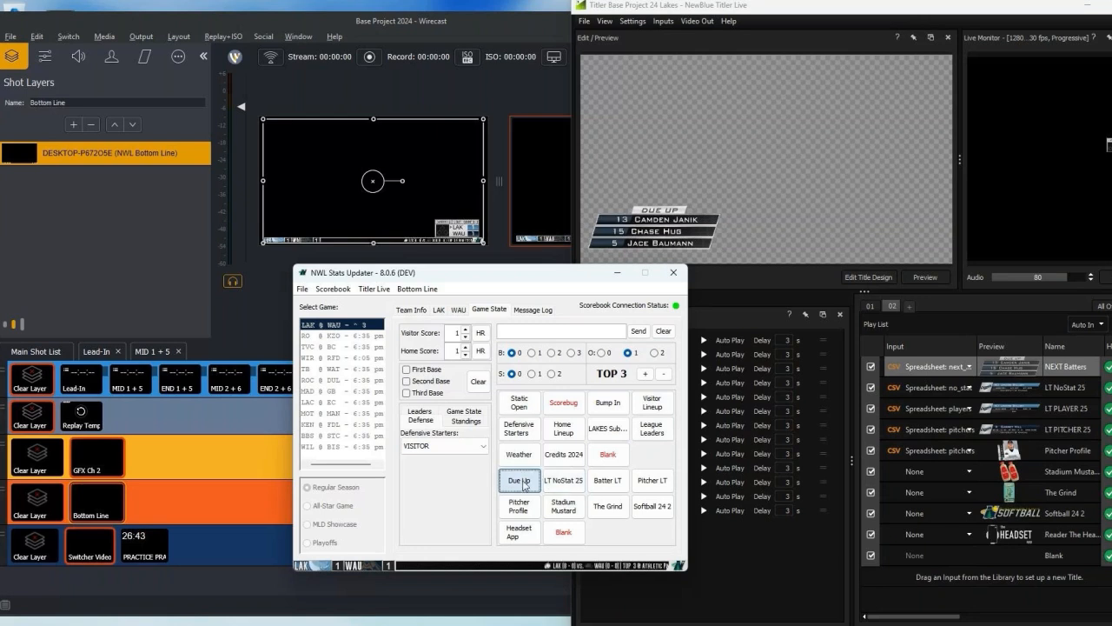